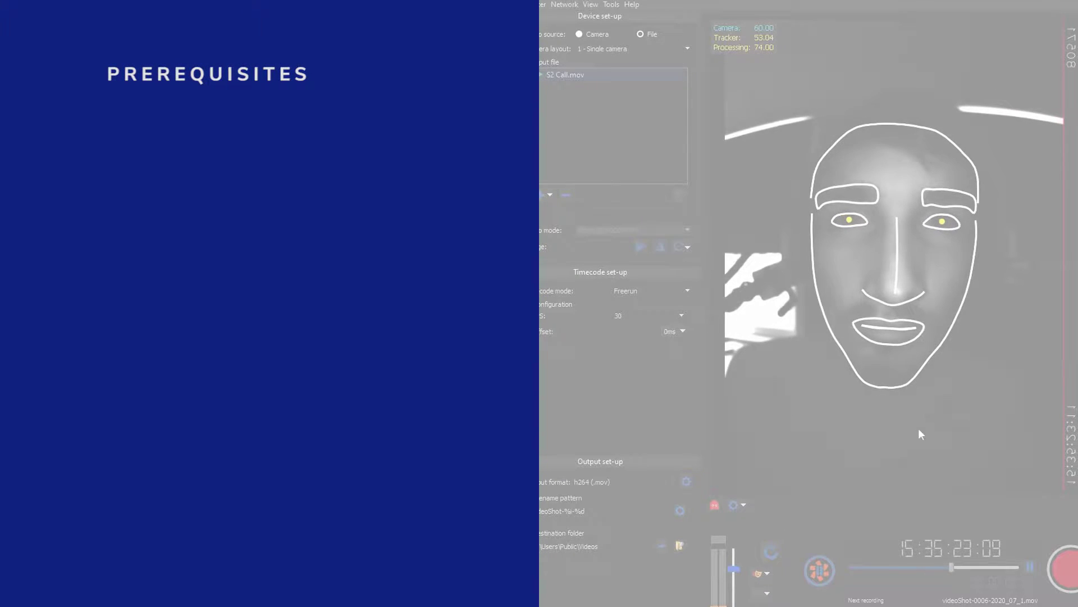
- Start the Grabber recording, nudge a jaw contour point left, and play the Live face tracking with Unity video
left_click(1062, 568)
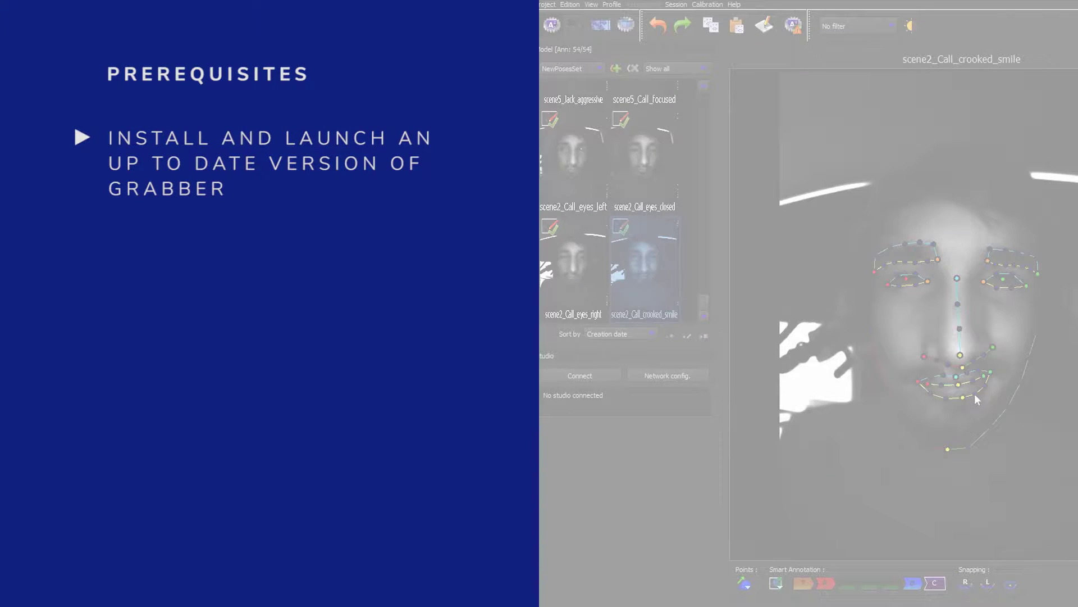
scroll(975, 393, "up", 4)
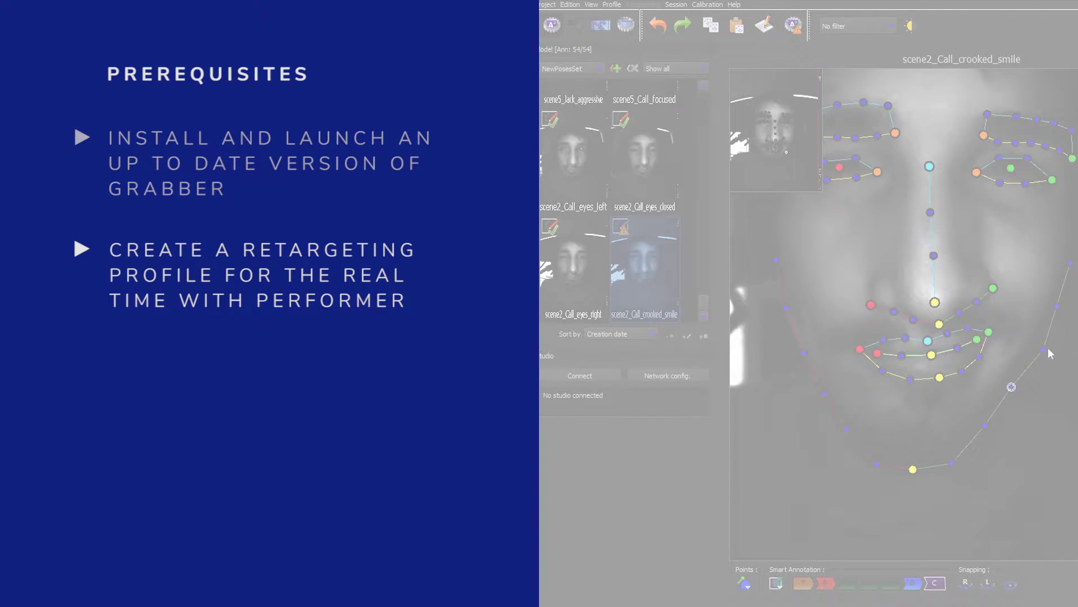
left_click_drag(1044, 349, 1037, 347)
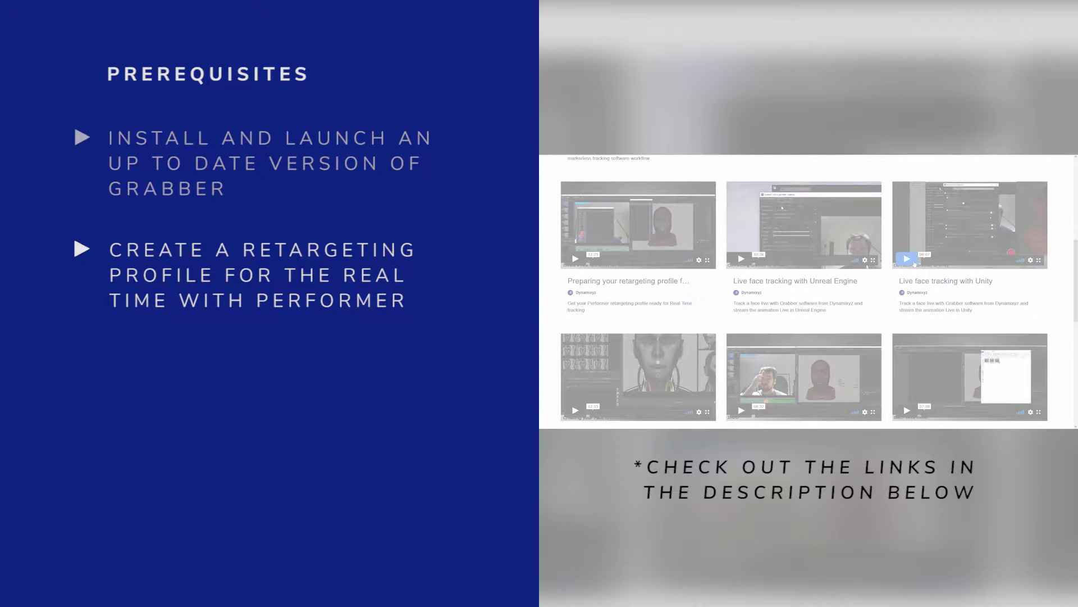
left_click(906, 259)
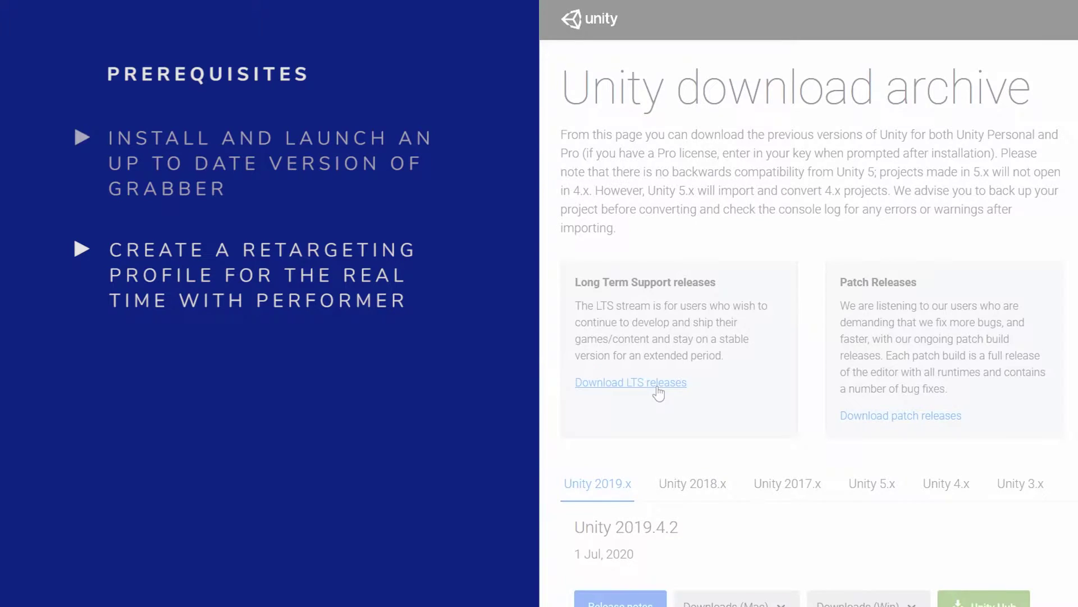
- List the Unity 2017.4 LTS releases in the download archive, then import the Call character as a new asset
left_click(655, 387)
scroll(848, 193, "down", 5)
left_click(836, 170)
left_click(629, 332)
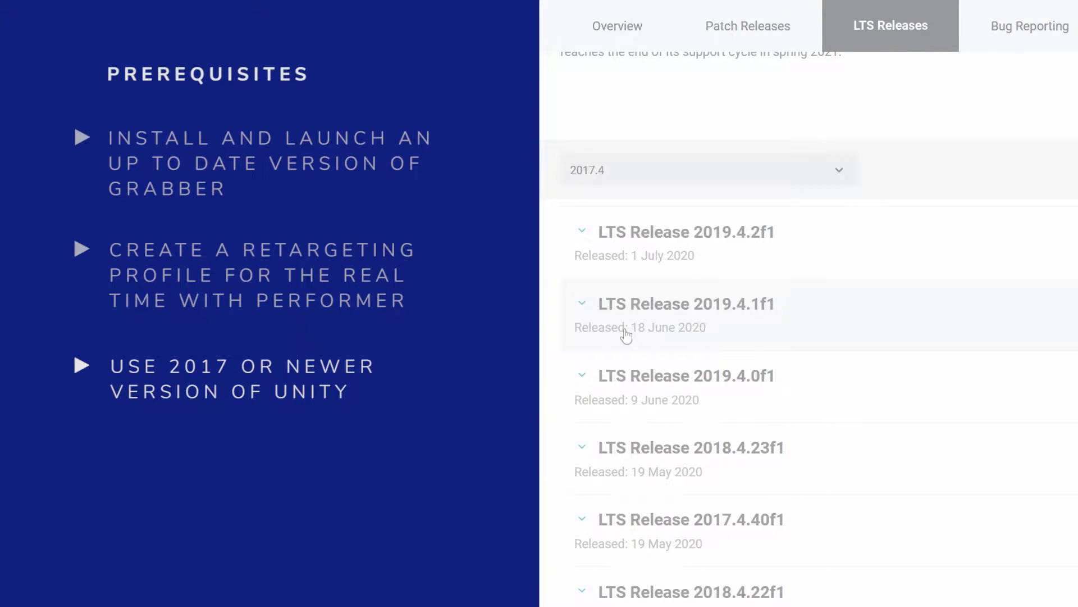
scroll(821, 340, "down", 10)
scroll(736, 247, "up", 5)
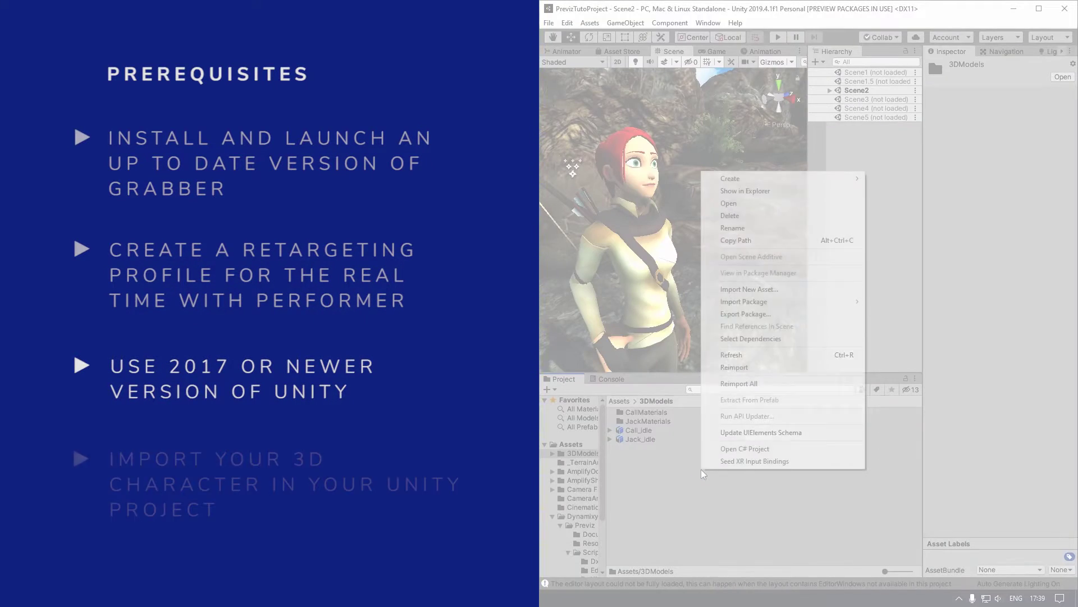
left_click(747, 290)
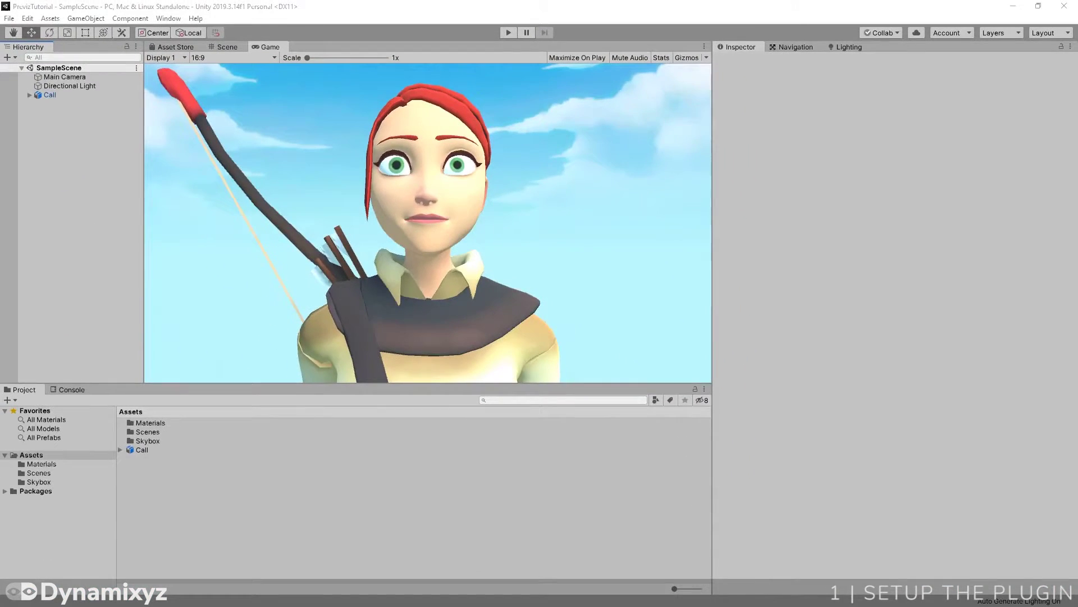
- Expand Call > gr_MESHES, select the Face mesh, and list its BlendShapes in the Skinned Mesh Renderer
left_click(29, 95)
left_click(38, 113)
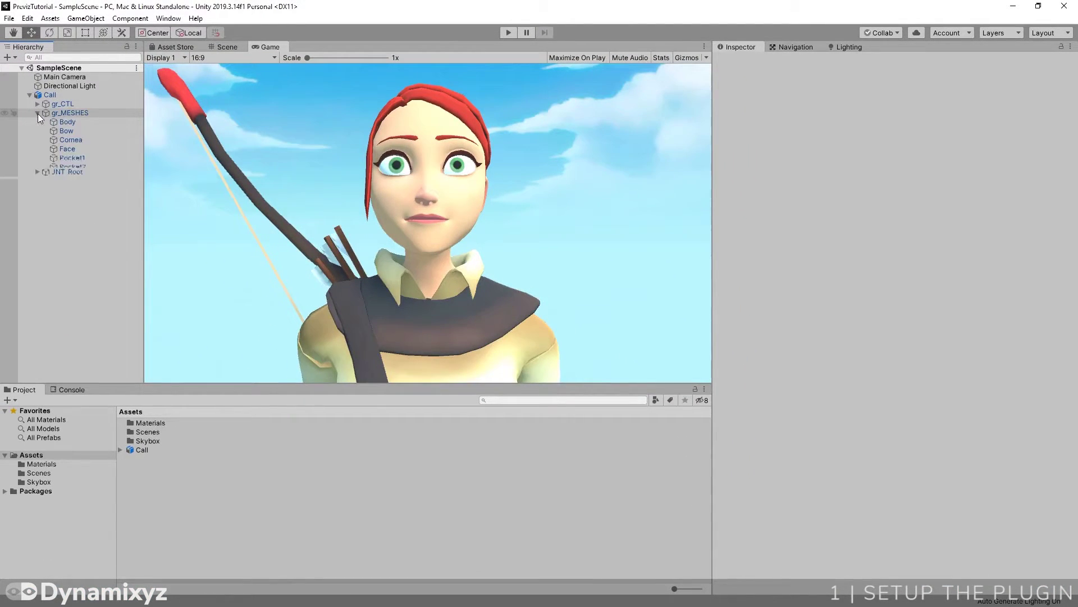
left_click(92, 149)
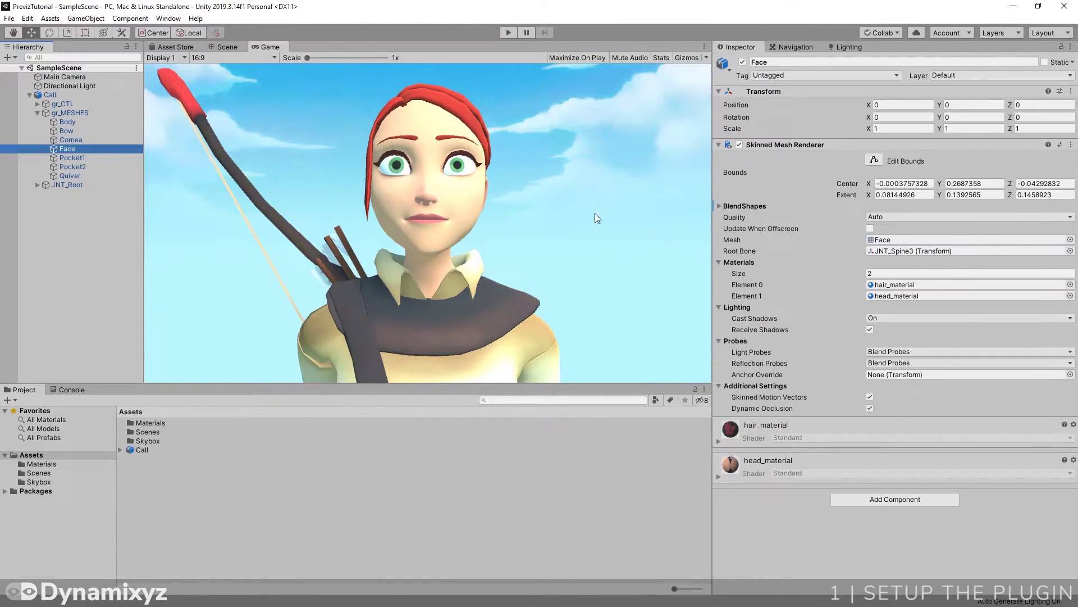
left_click(720, 206)
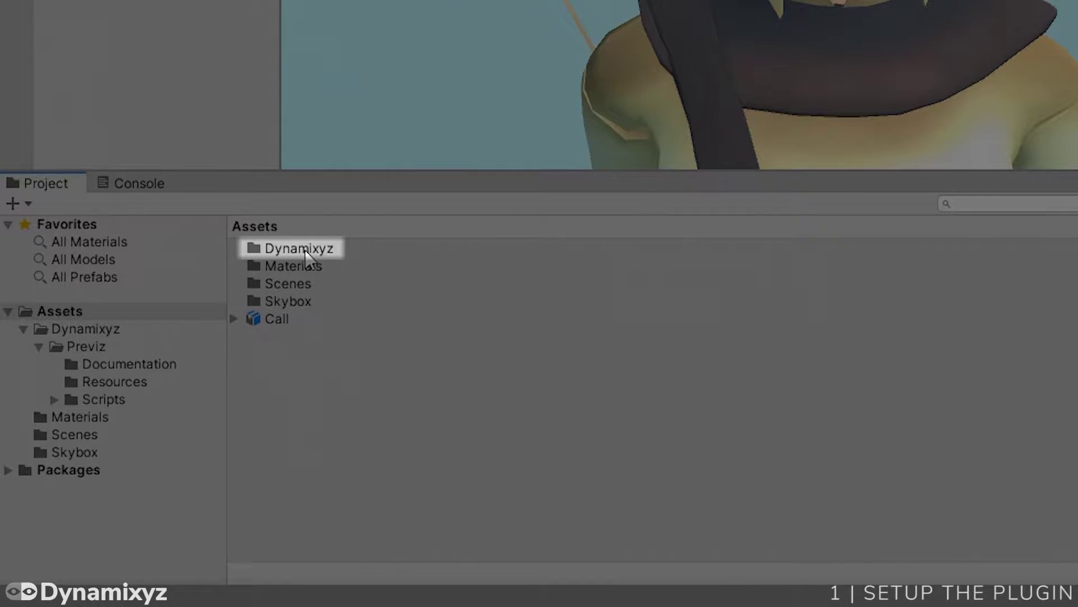
- Open Dynamixyz > Previz > Scripts and drag the Previz script onto Call in the Hierarchy
double_click(306, 251)
double_click(306, 252)
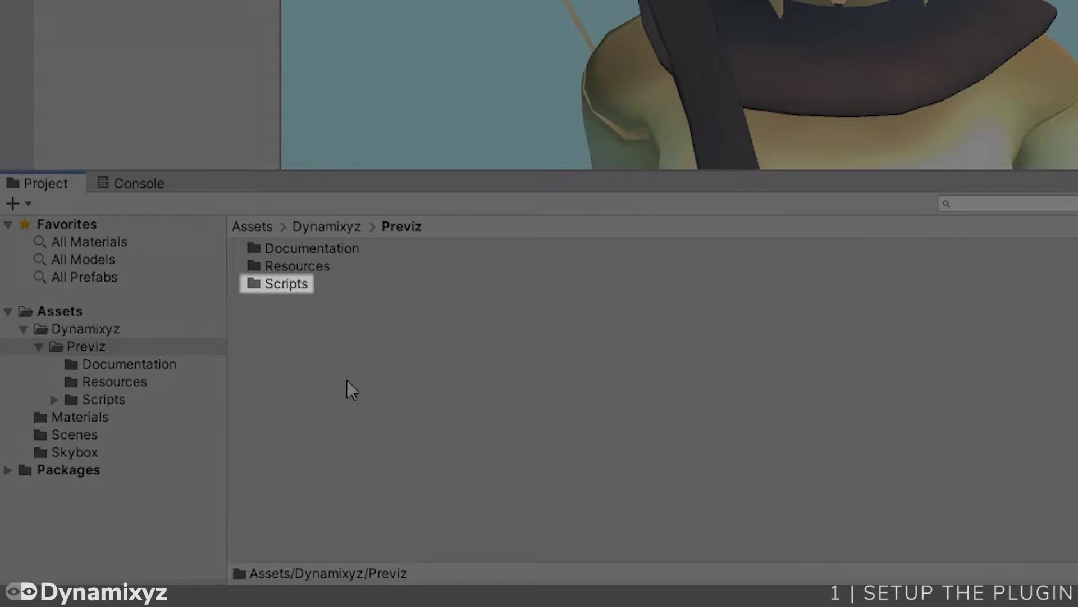
double_click(304, 285)
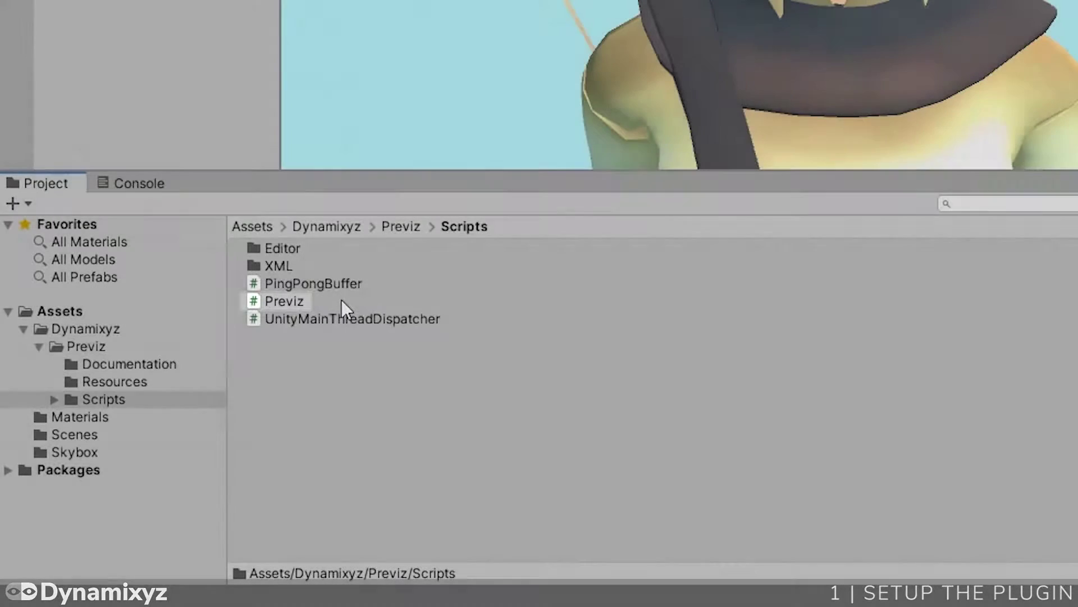
left_click_drag(333, 303, 50, 97)
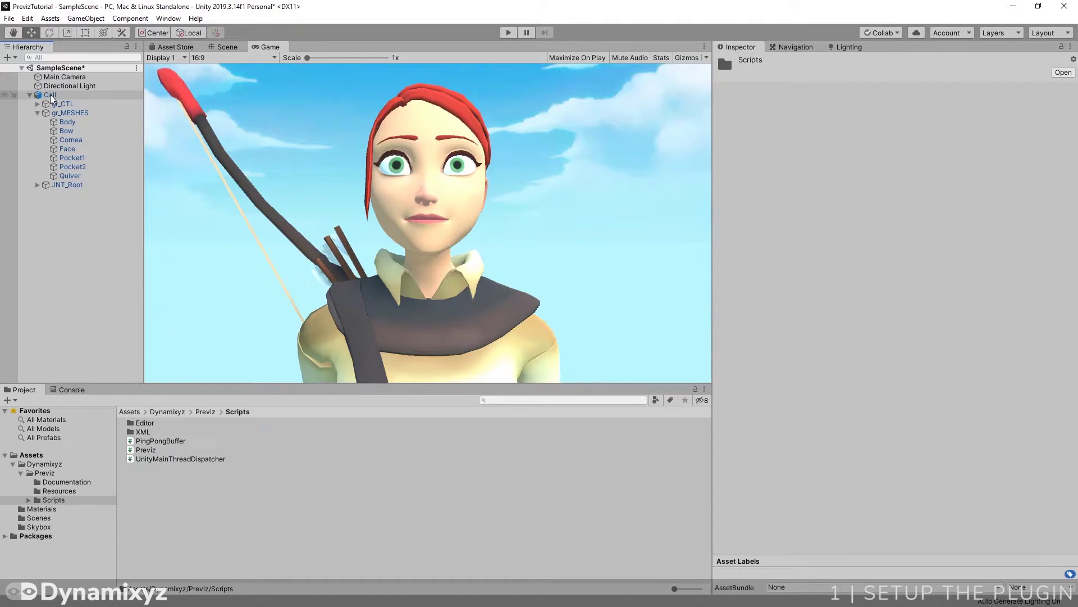
- Select Call and limit the Previz display to Connection Settings, showing localhost on port 5559
left_click(50, 97)
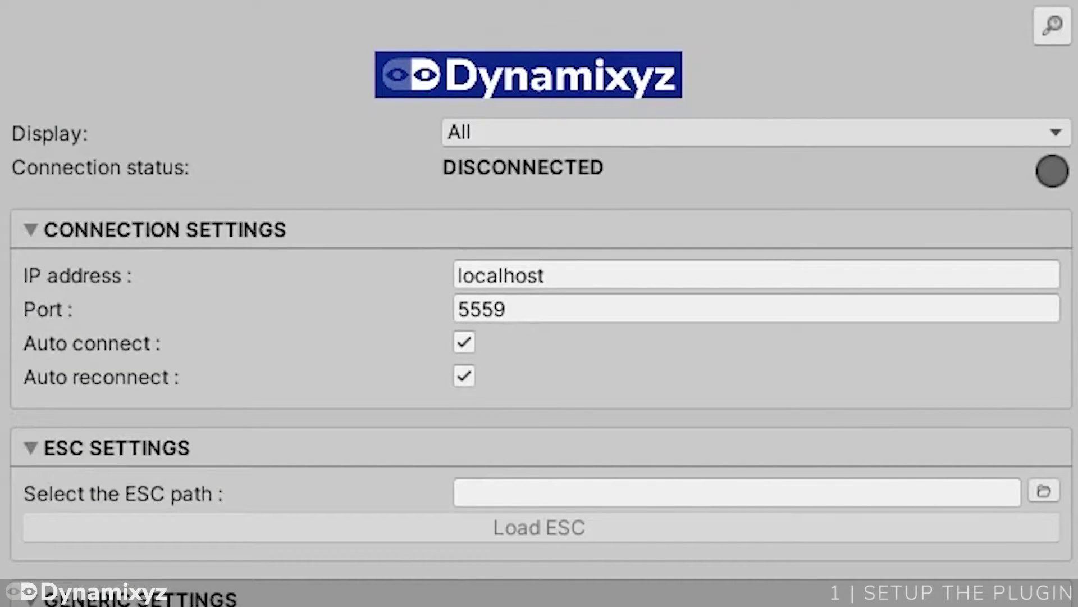
left_click(488, 132)
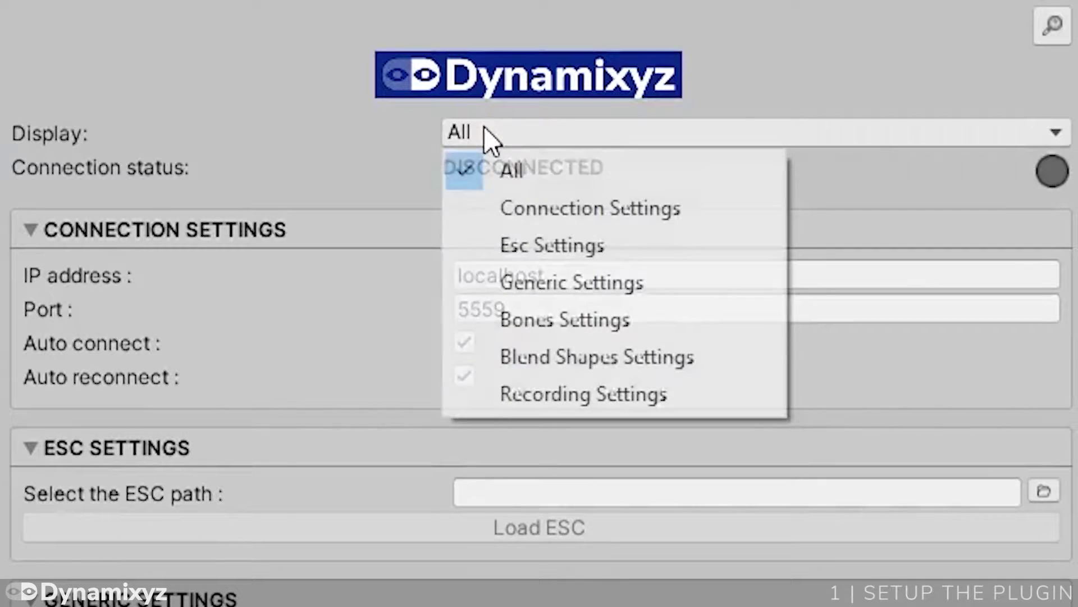
left_click(503, 208)
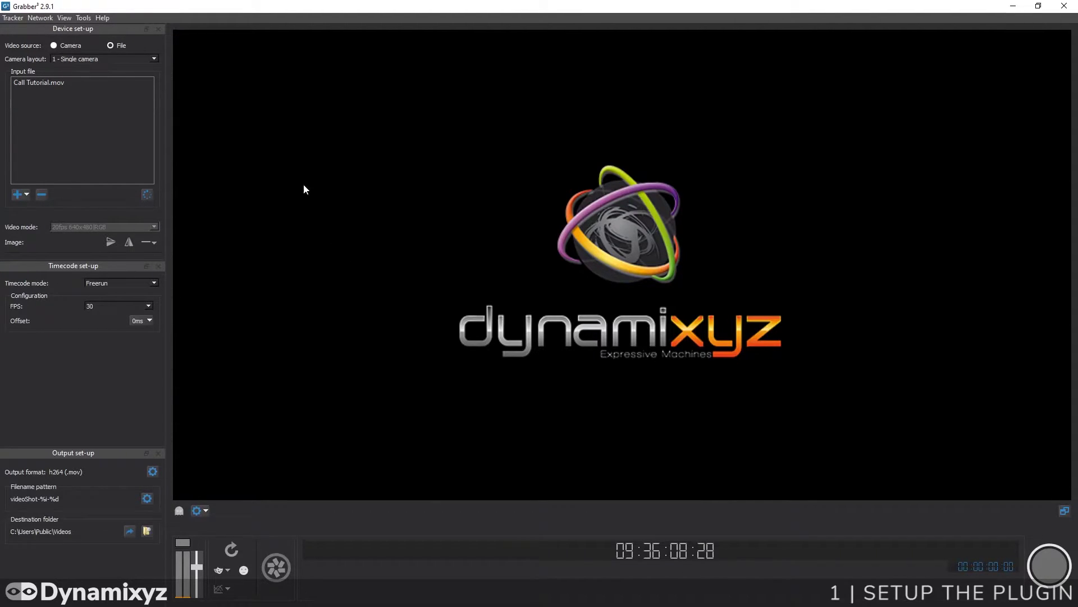
- Confirm Grabber's Network Services with Animation streaming on port 5559 and the Call_rt retargeting profile
left_click(46, 18)
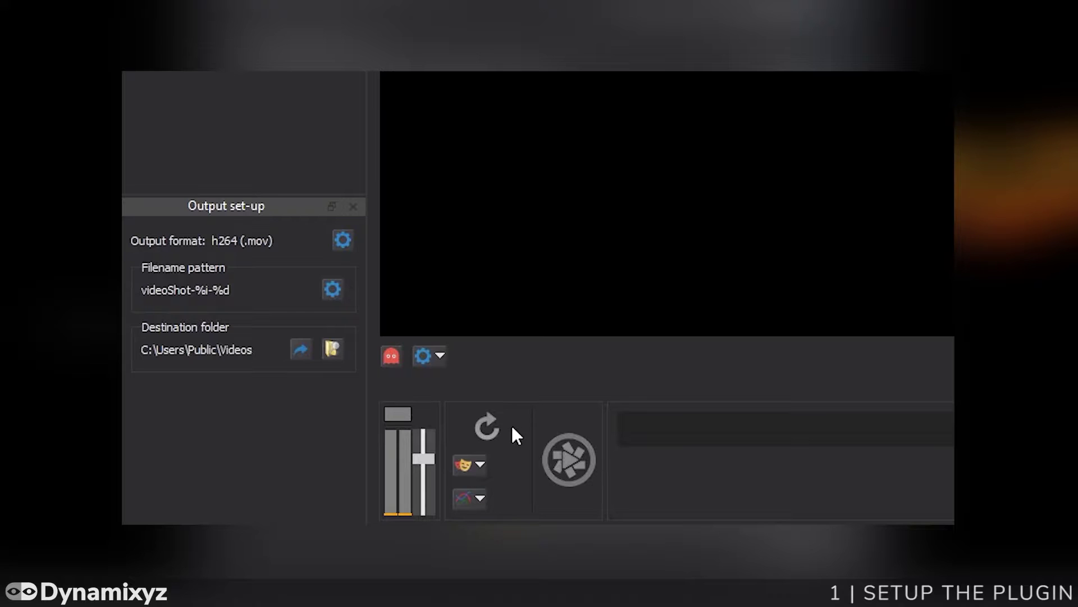
left_click(481, 463)
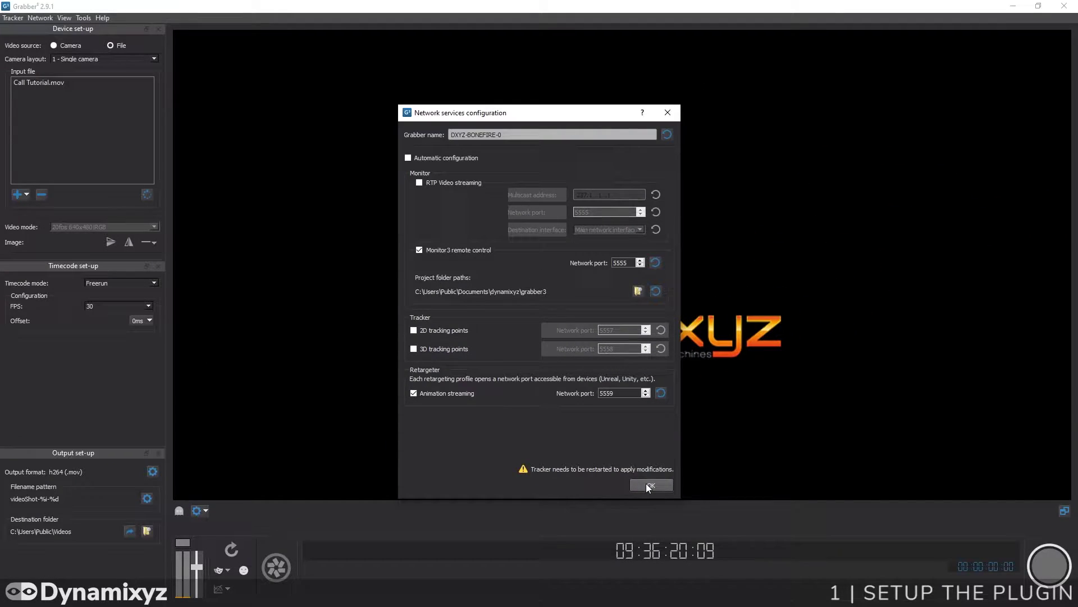
left_click(649, 485)
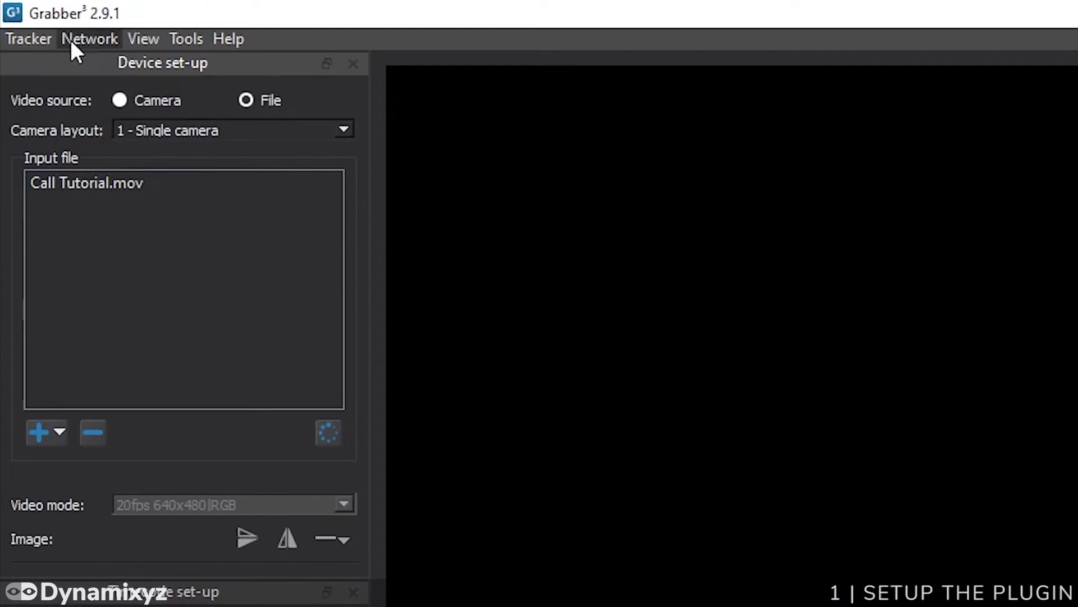
- Open the Model_RT.dam3 tracker project, load Call Tutorial.mov, and start face tracking
left_click(16, 18)
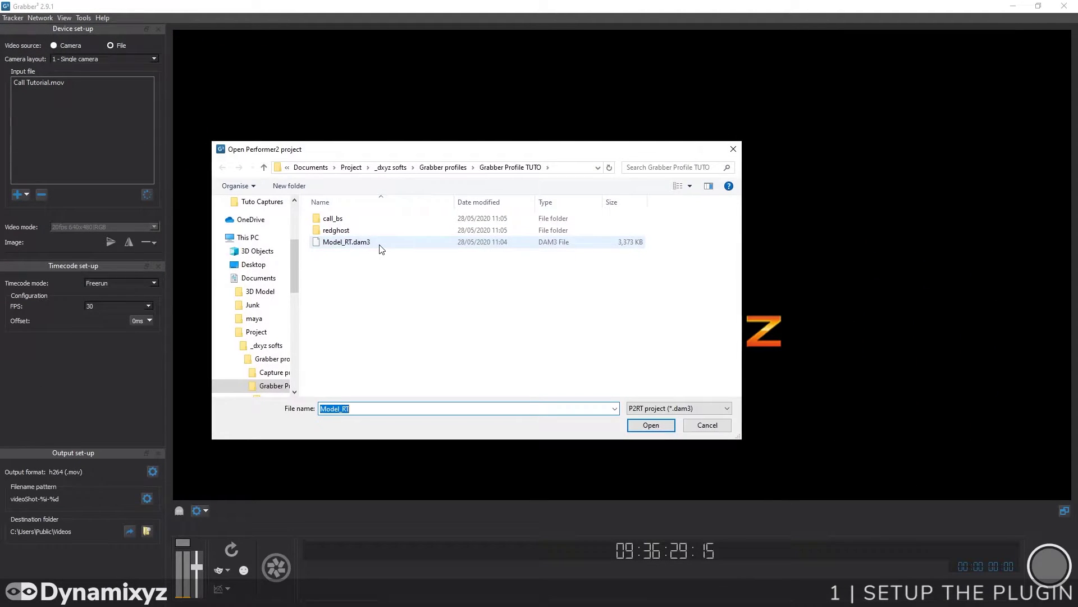
double_click(379, 244)
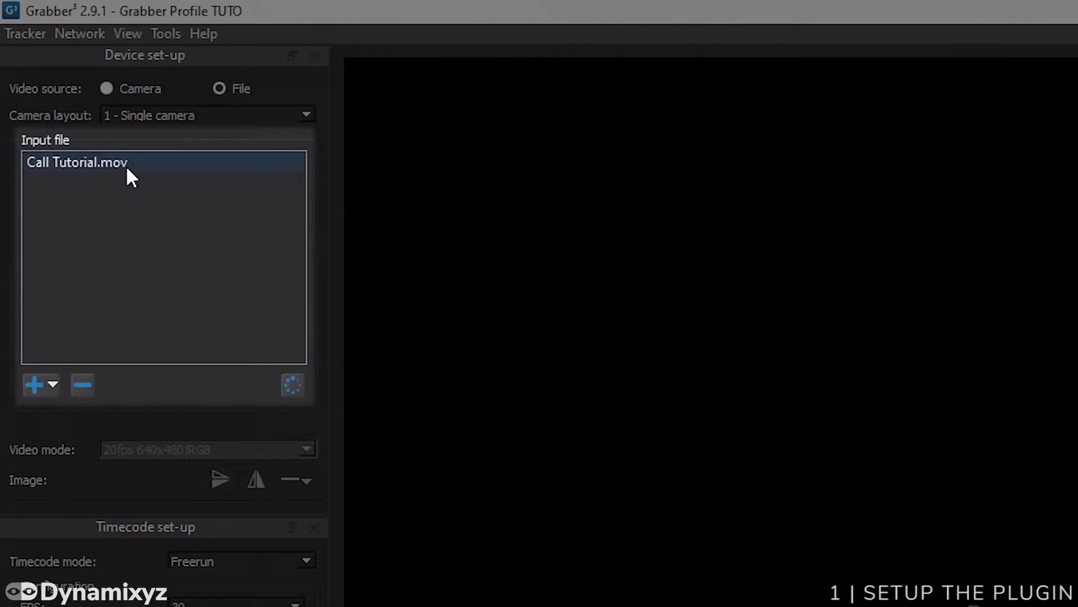
left_click(127, 169)
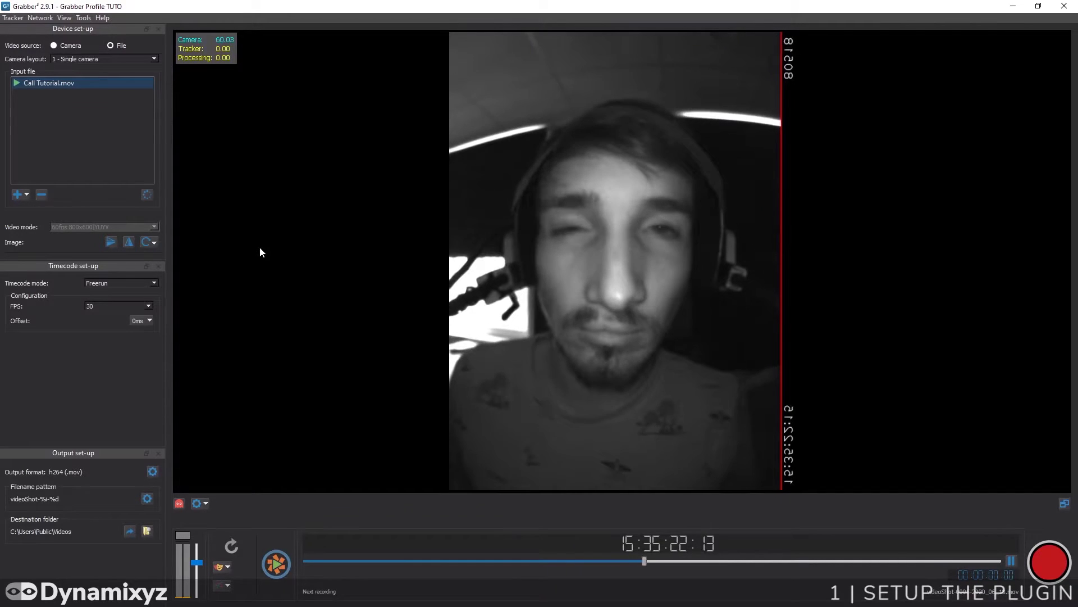
left_click(283, 564)
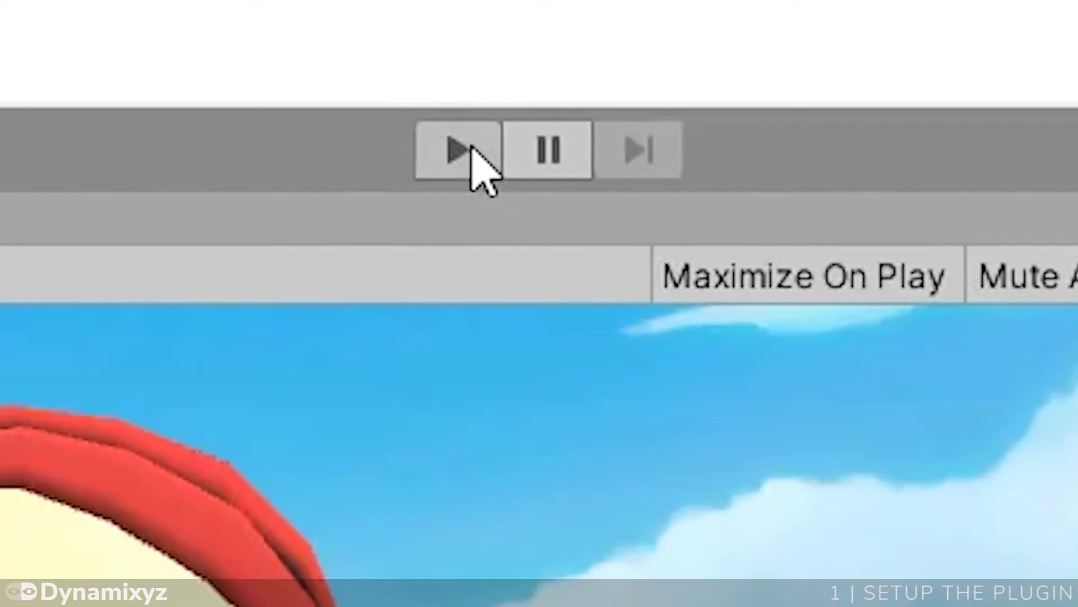
- Enter Play mode so Previz connects to localhost:5559 and Call's face animates live
left_click(469, 129)
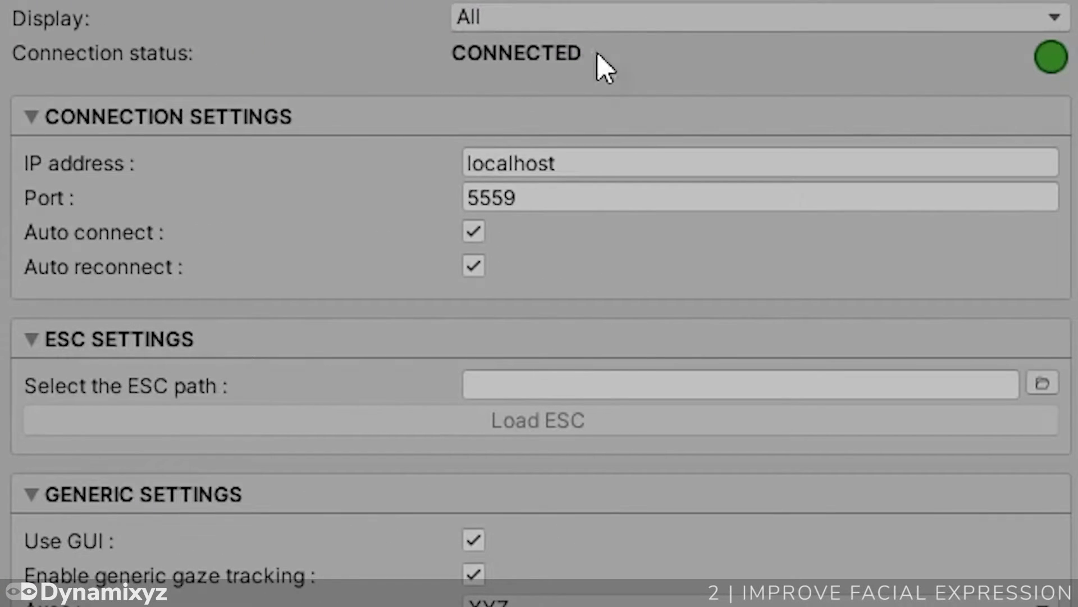
- Show Previz Blend Shapes Settings, filter to jaw_open, and disable lower_jaw_open at 0
left_click(876, 175)
left_click(624, 248)
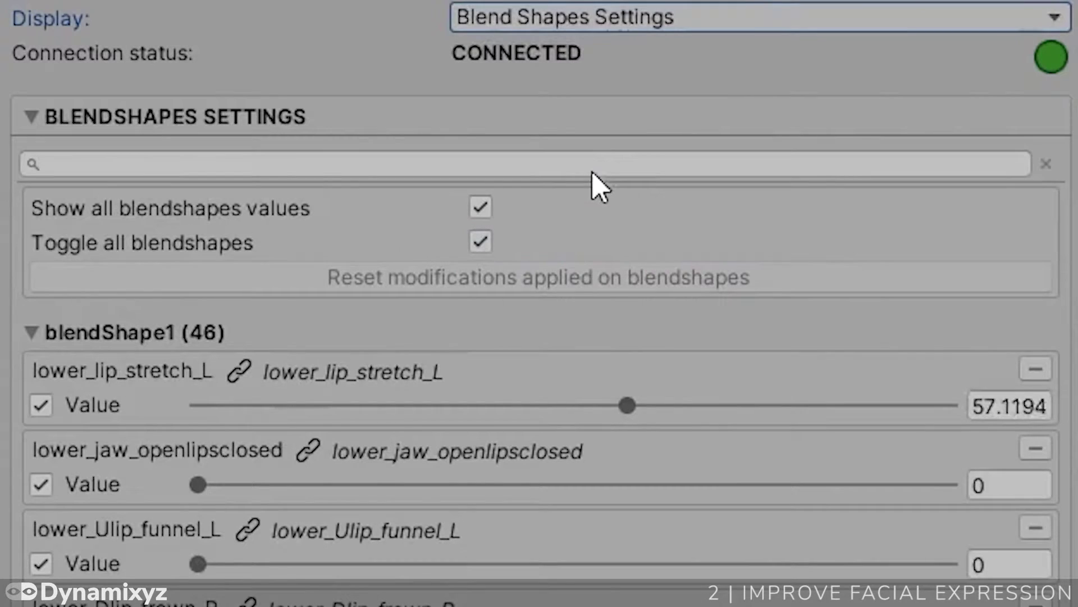
left_click(597, 167)
type("jaw_open")
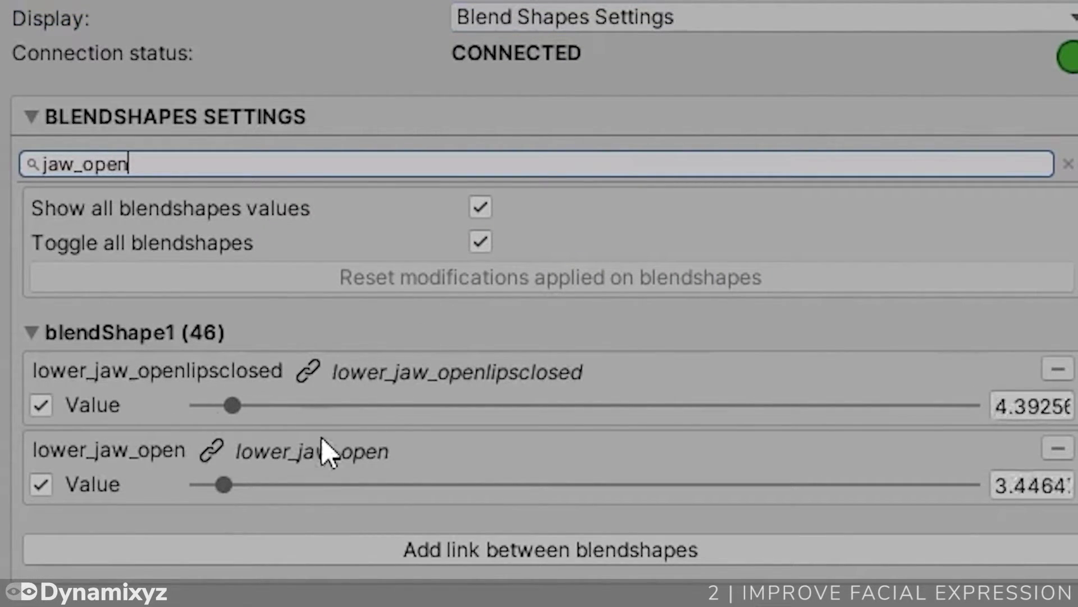
left_click_drag(213, 483, 186, 486)
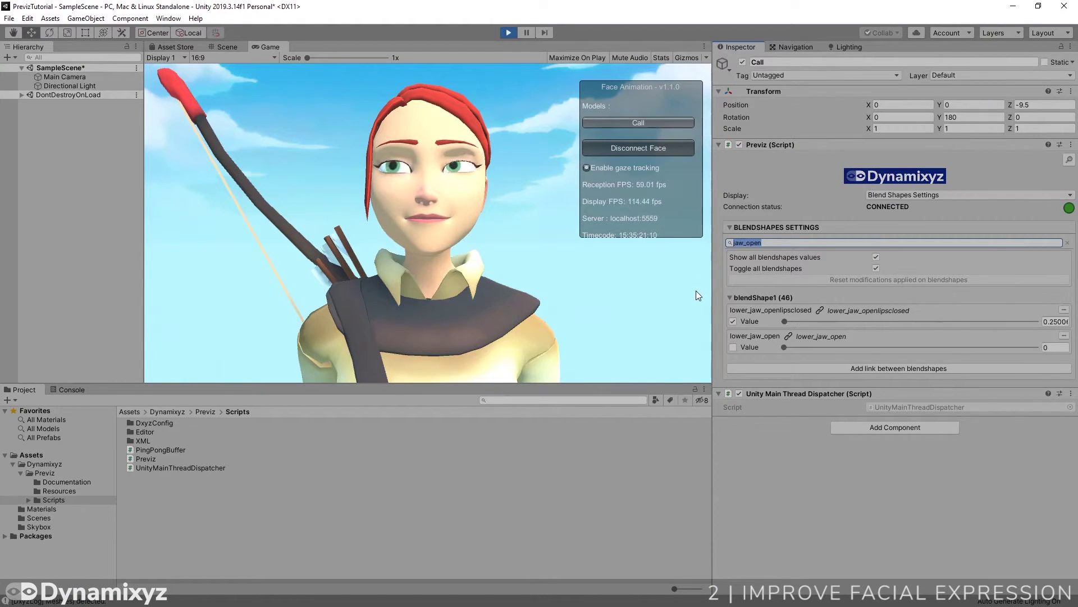
- Filter the blendshapes to eyeb and give upper_Leyebrow_frown_D an amplifier of 2
key("BackSpace")
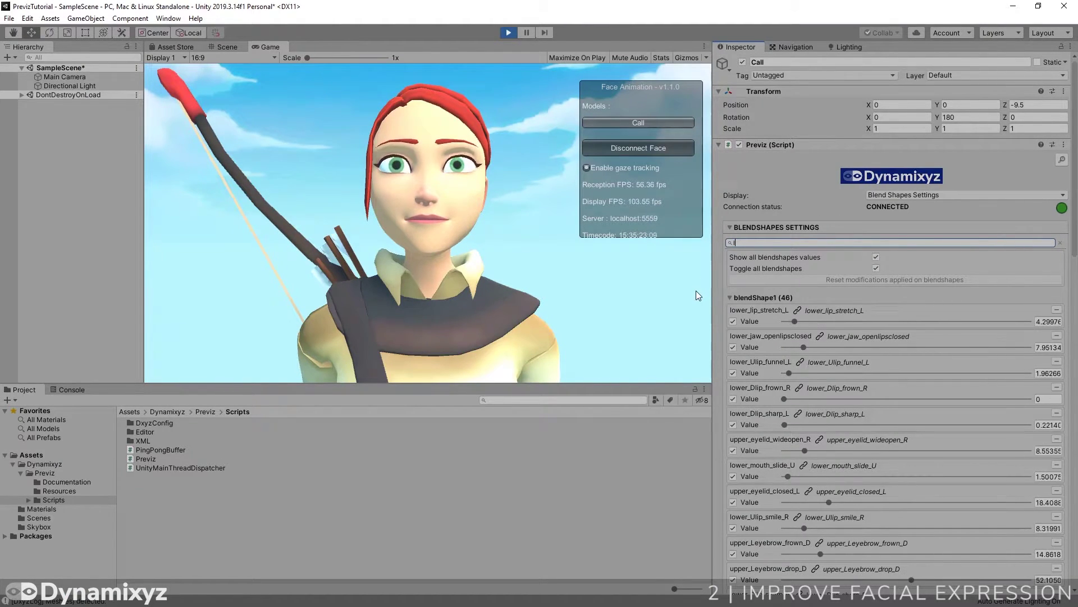
type("e")
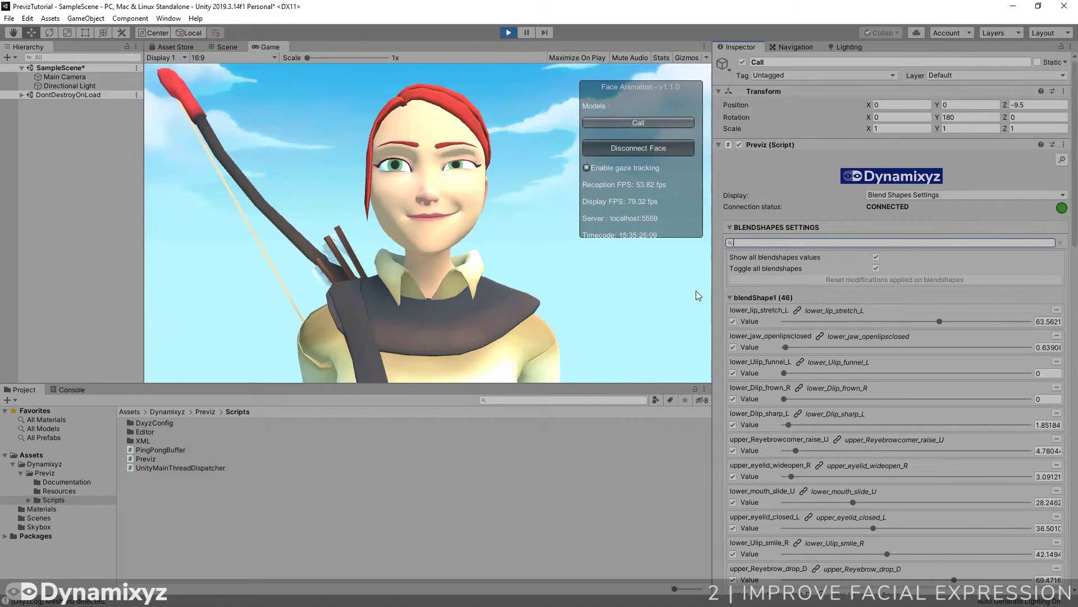
type("yeb")
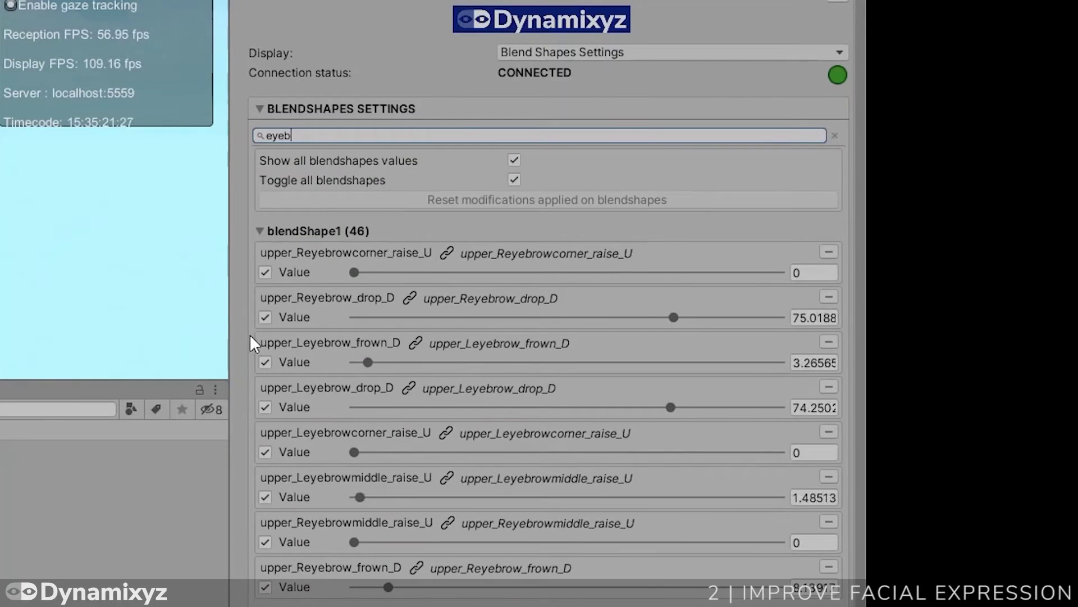
right_click(298, 359)
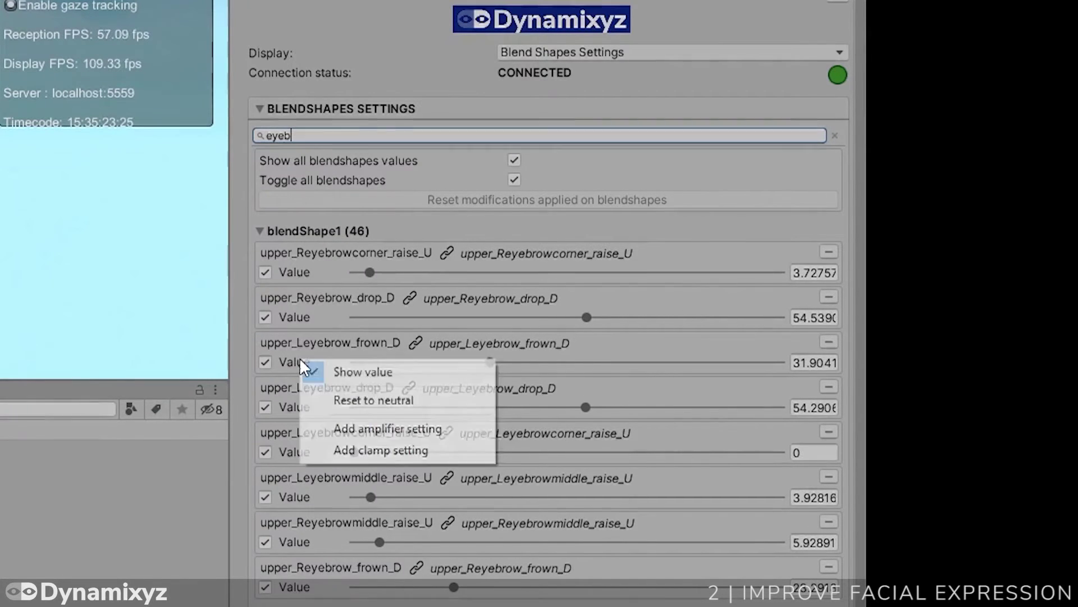
left_click(372, 429)
left_click(373, 383)
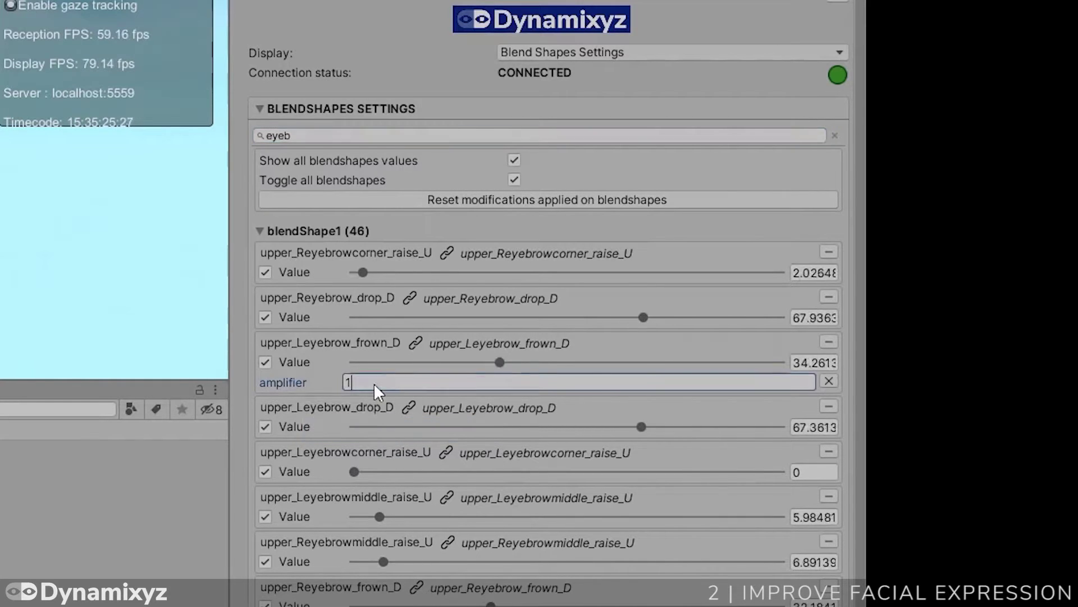
type("2")
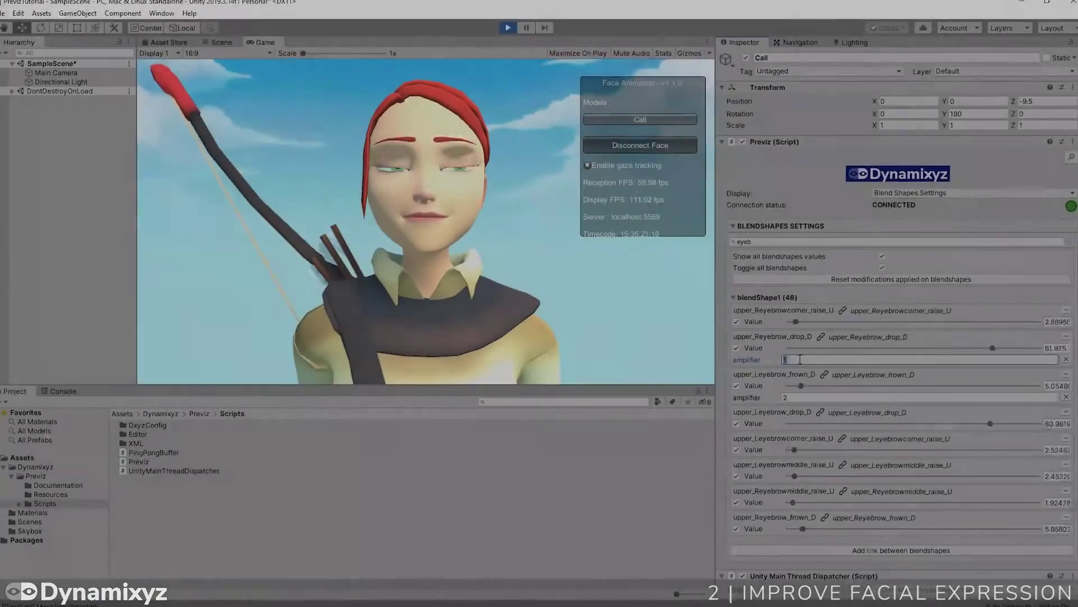
- Enter an amplifier value of 2 for another blendshape
type("2")
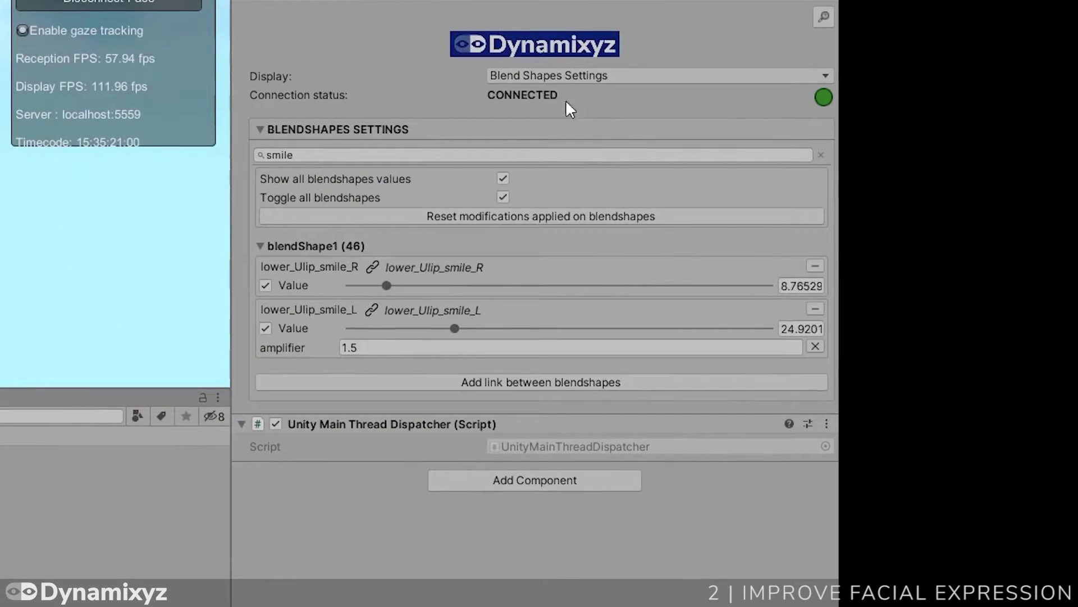
- Display Bones Settings and add a link from tracked bone JNT_Eye_L to target JNT_Head
left_click(910, 195)
left_click(564, 179)
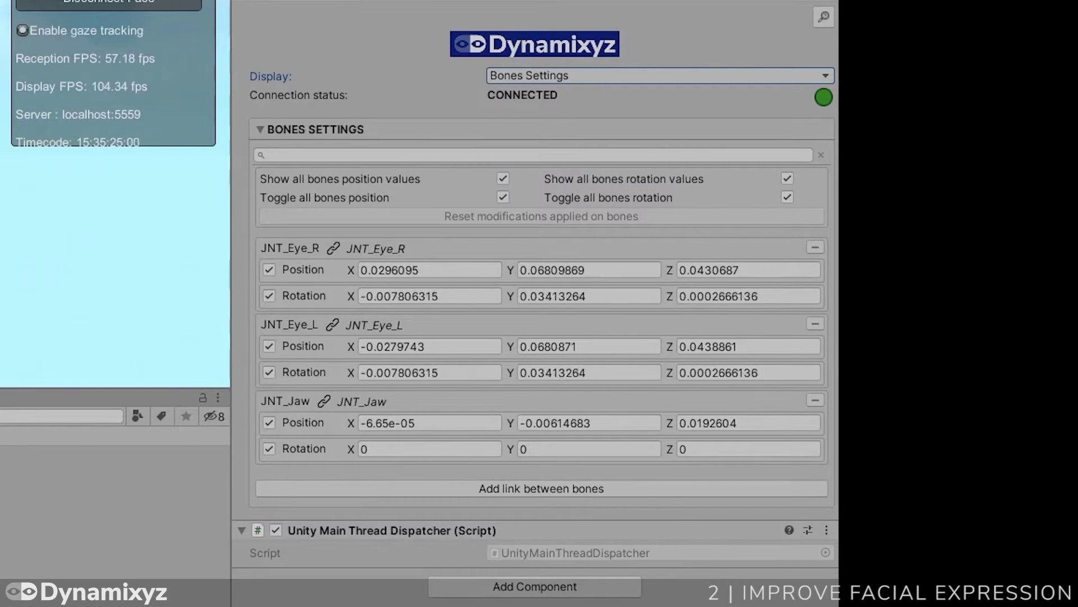
left_click(630, 486)
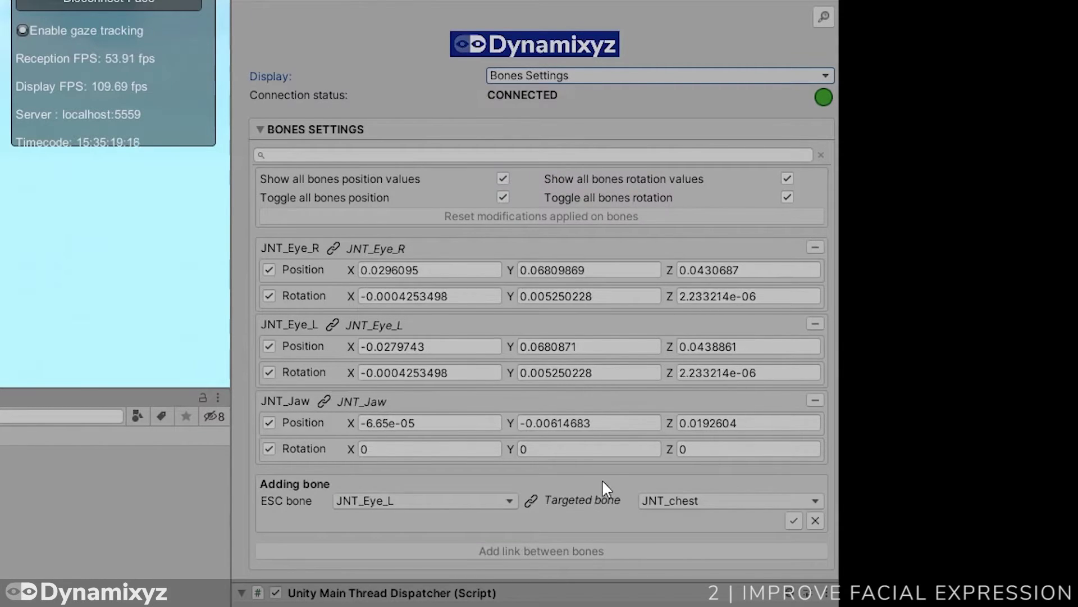
left_click(493, 500)
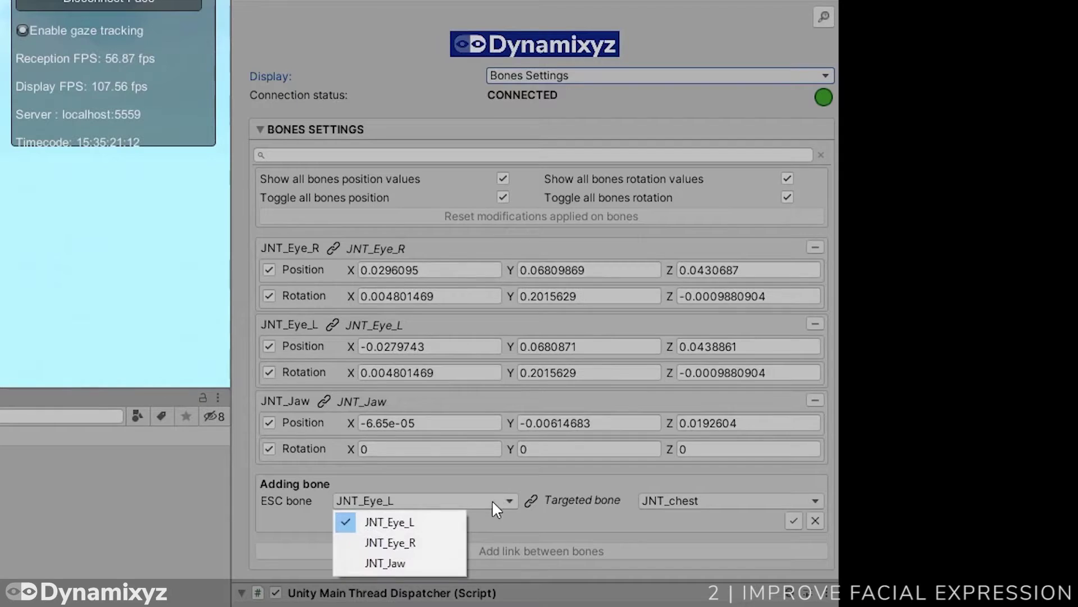
left_click(425, 523)
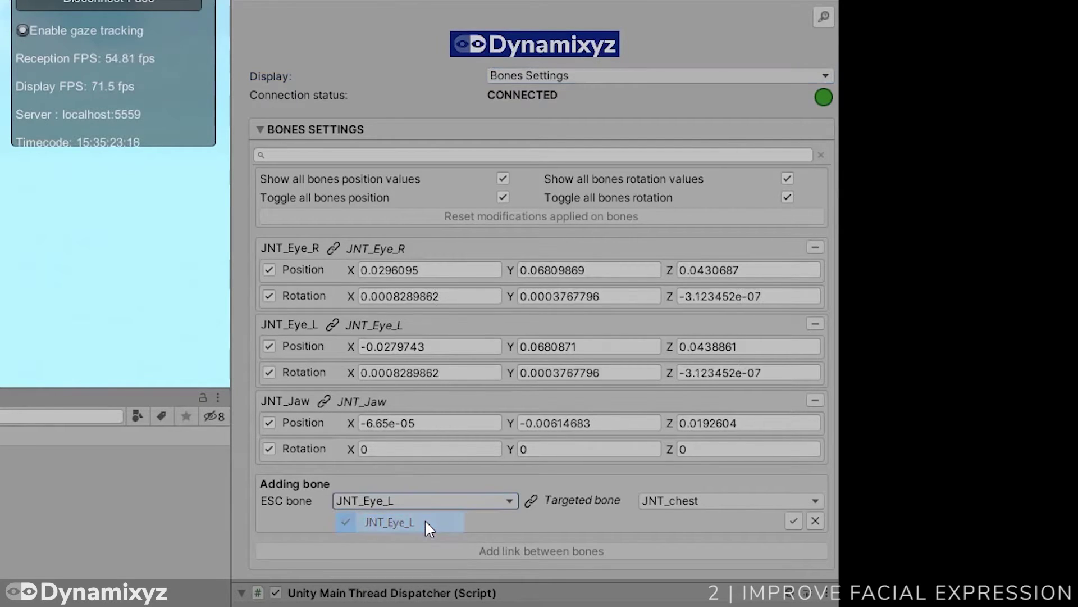
left_click(716, 501)
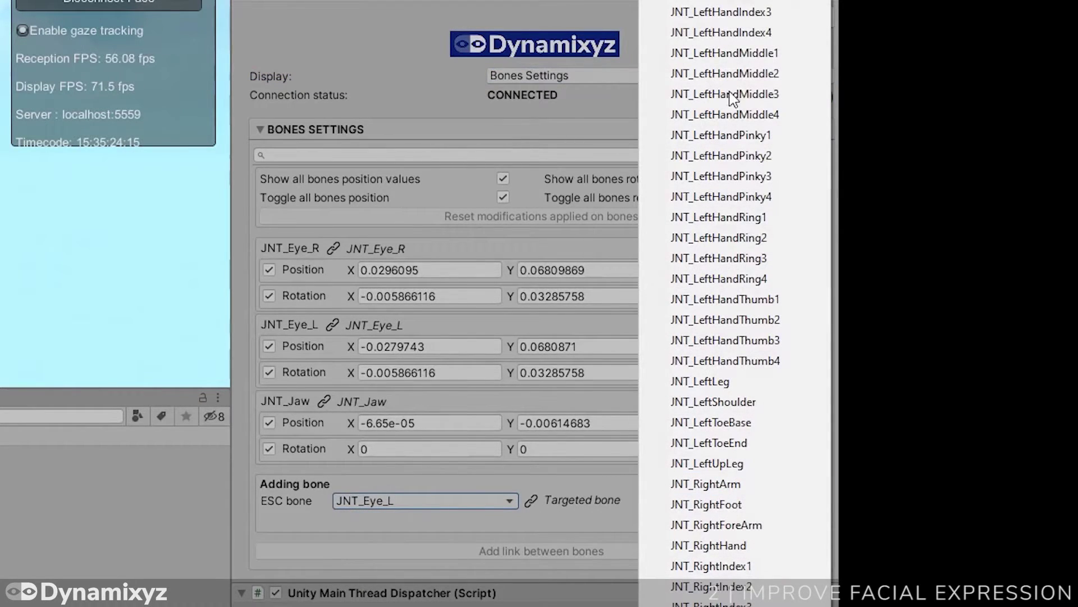
left_click(729, 19)
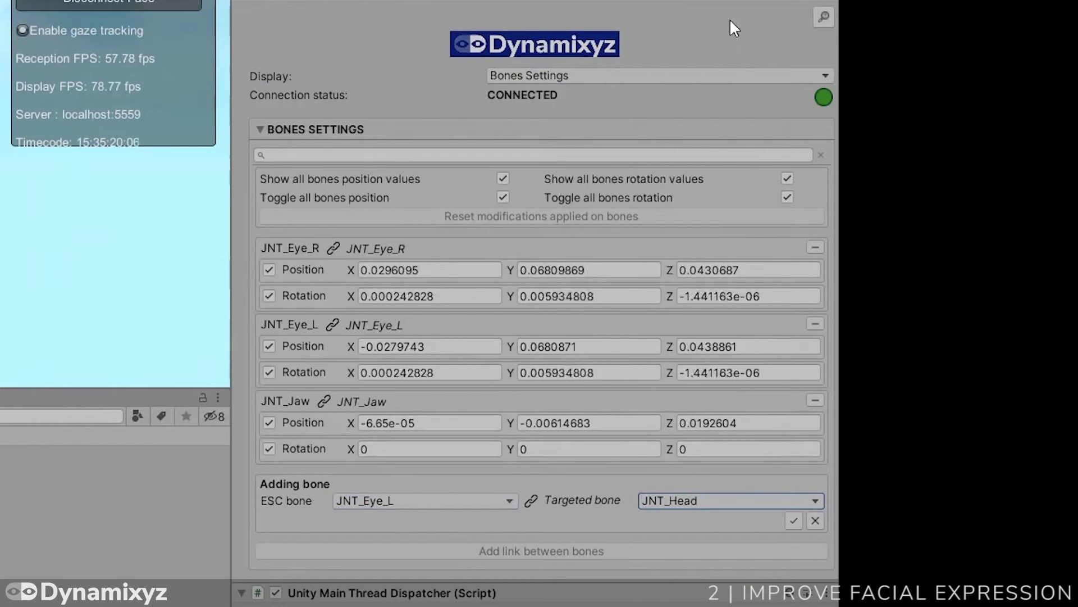
left_click(792, 521)
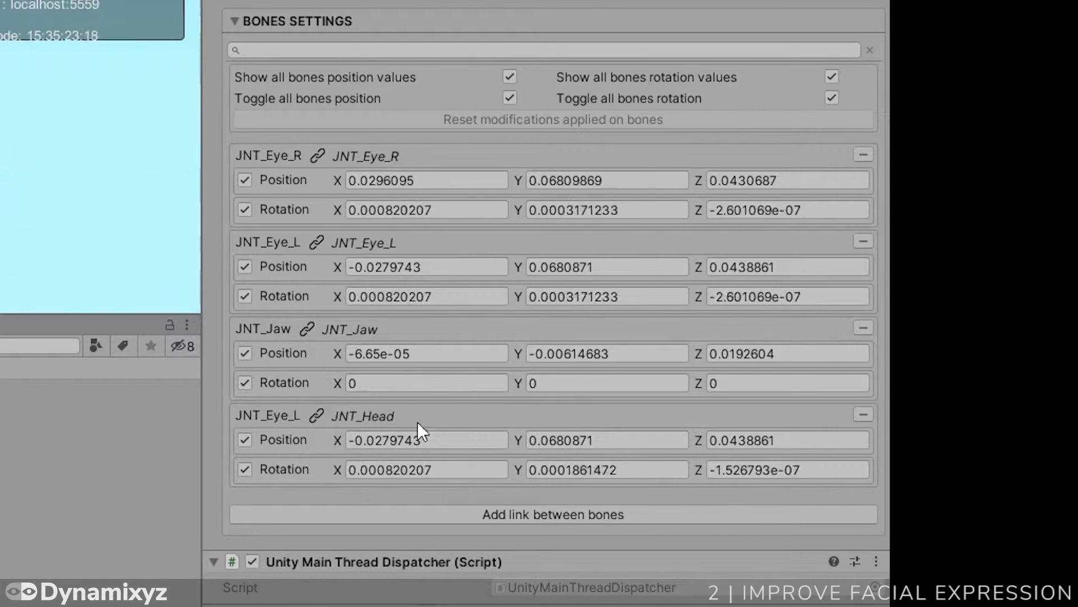
- Untick Position on the JNT_Eye_L to JNT_Head link and bring up its context menu
left_click(245, 439)
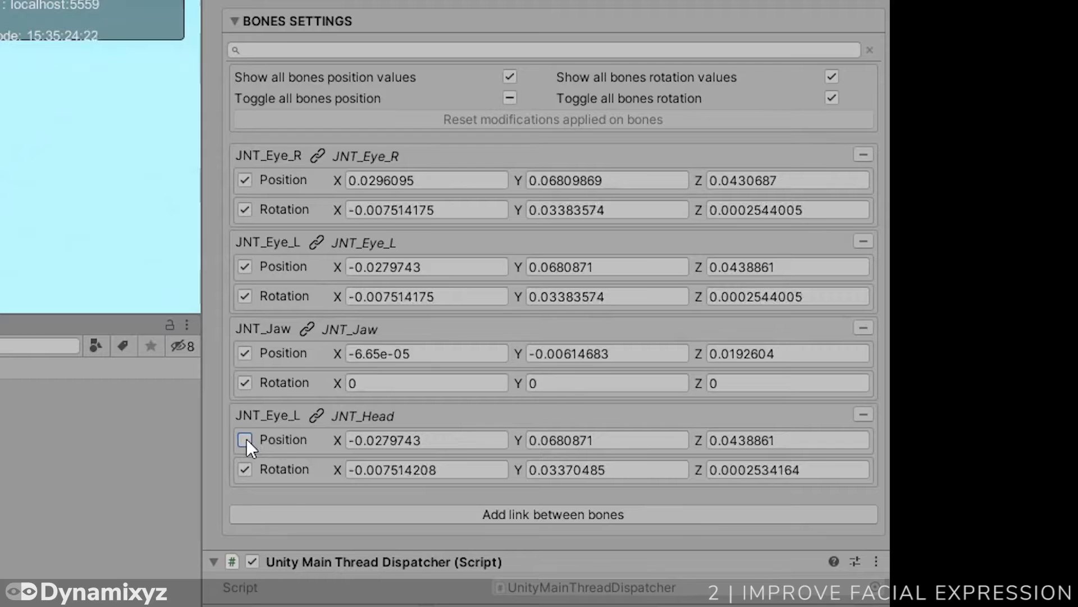
right_click(285, 439)
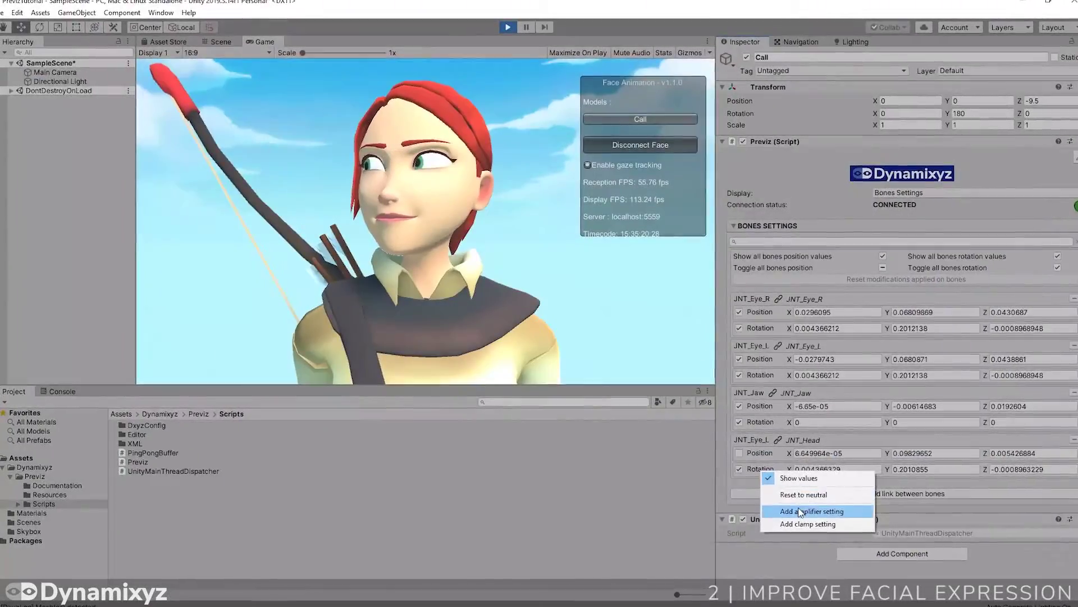
- Add an amplifier setting to the JNT_Head link's rotation
left_click(798, 507)
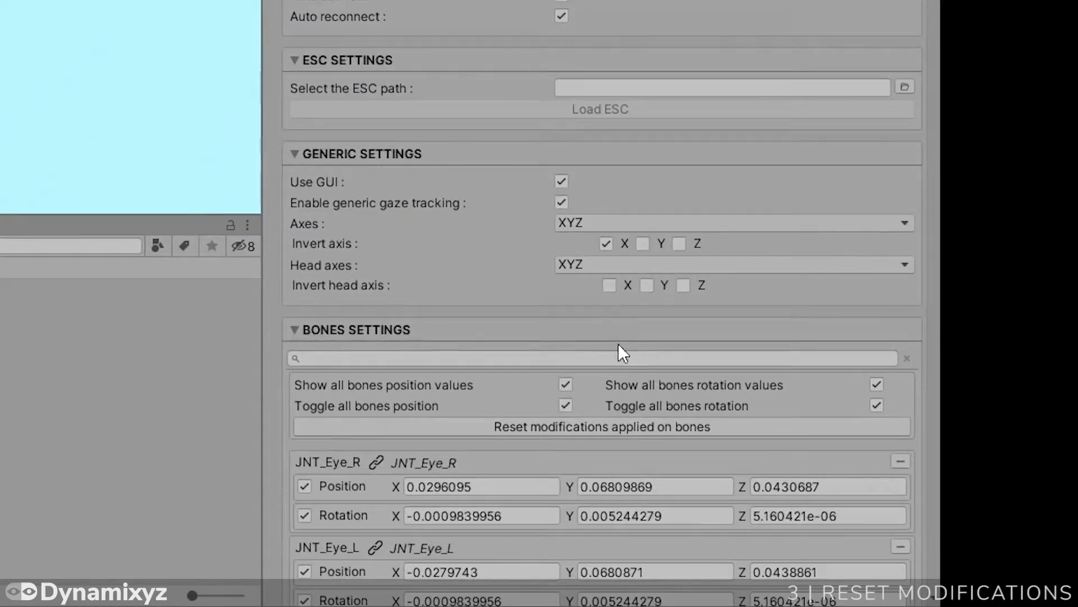
- Delete the JNT_Eye_L to JNT_Head bone link and confirm the removal
scroll(703, 399, "down", 10)
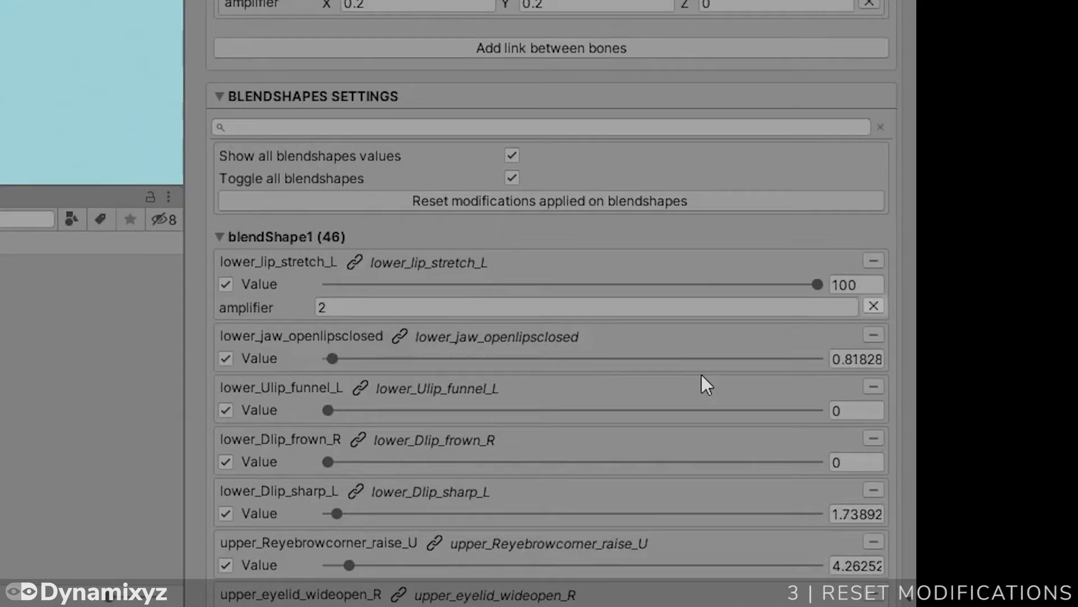
scroll(702, 375, "up", 10)
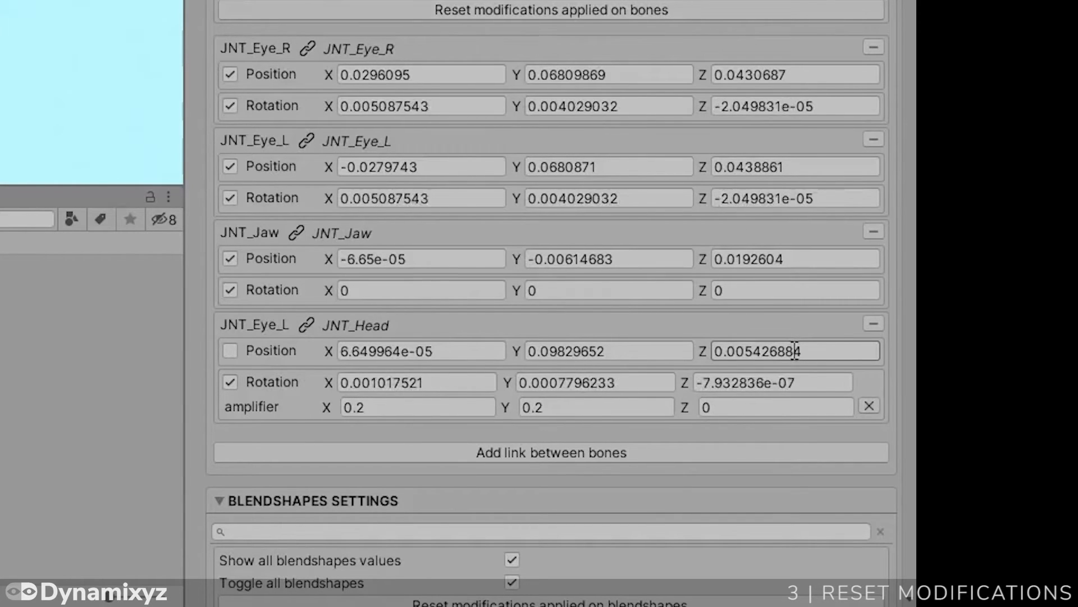
left_click(874, 325)
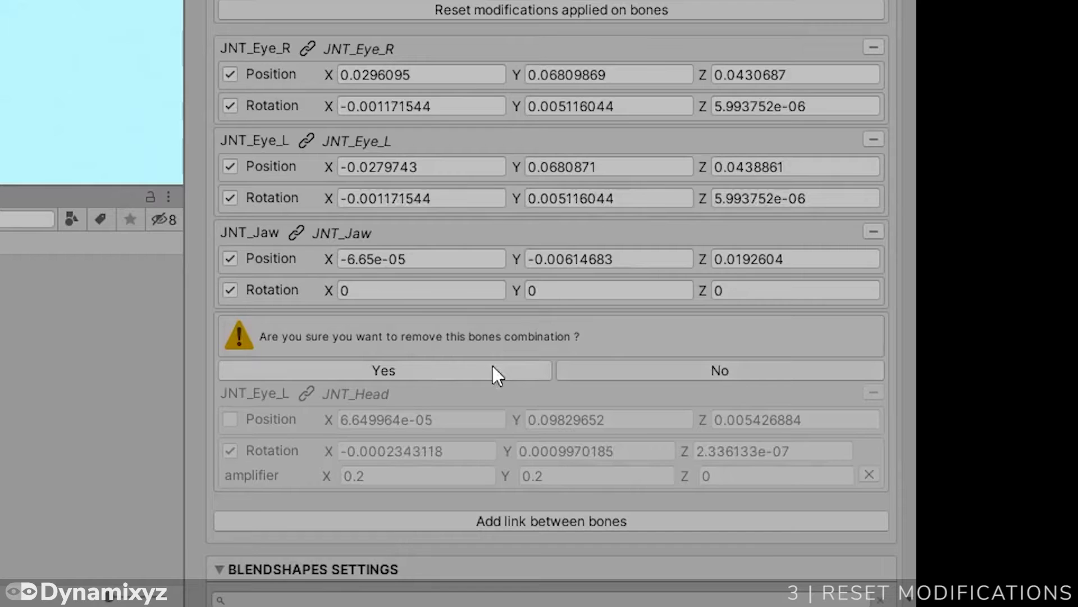
left_click(450, 370)
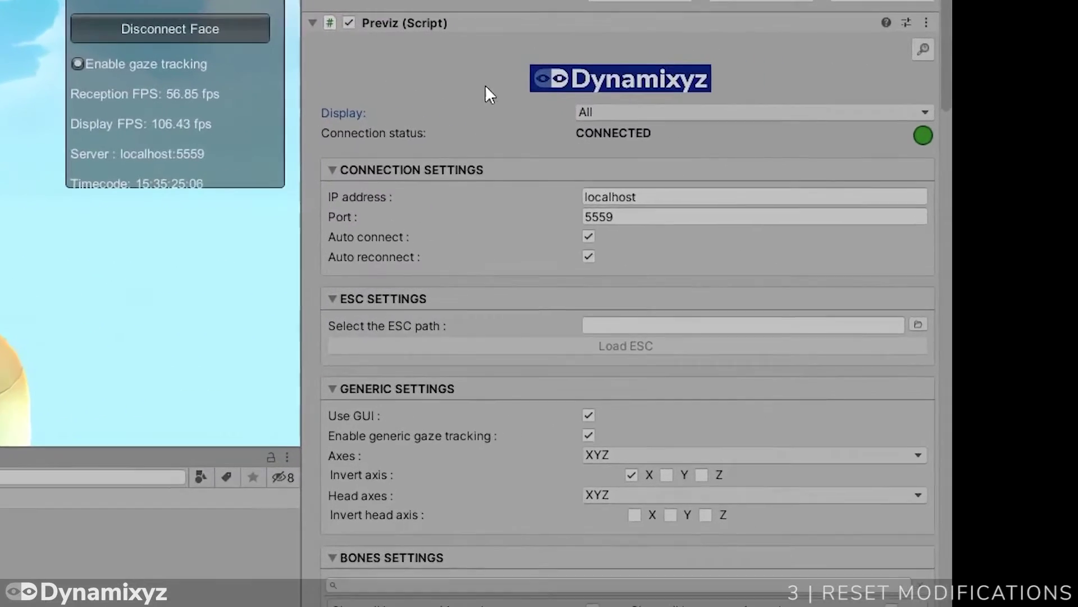
- Show ESC settings, set the ESC path to call_bs.esc, and load it over existing modifications
left_click(888, 194)
left_click(551, 163)
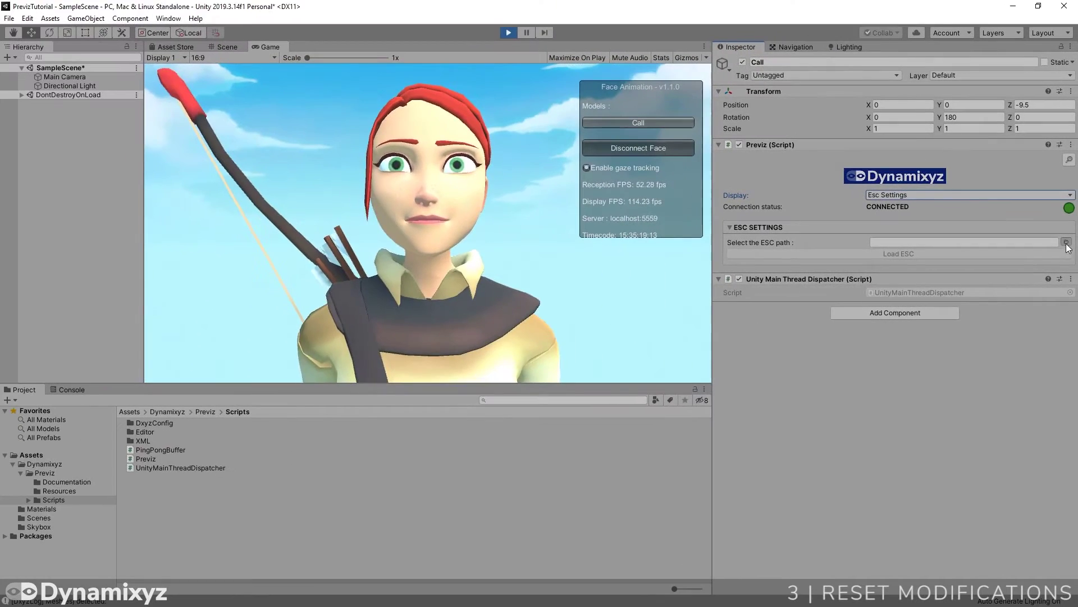
left_click(893, 182)
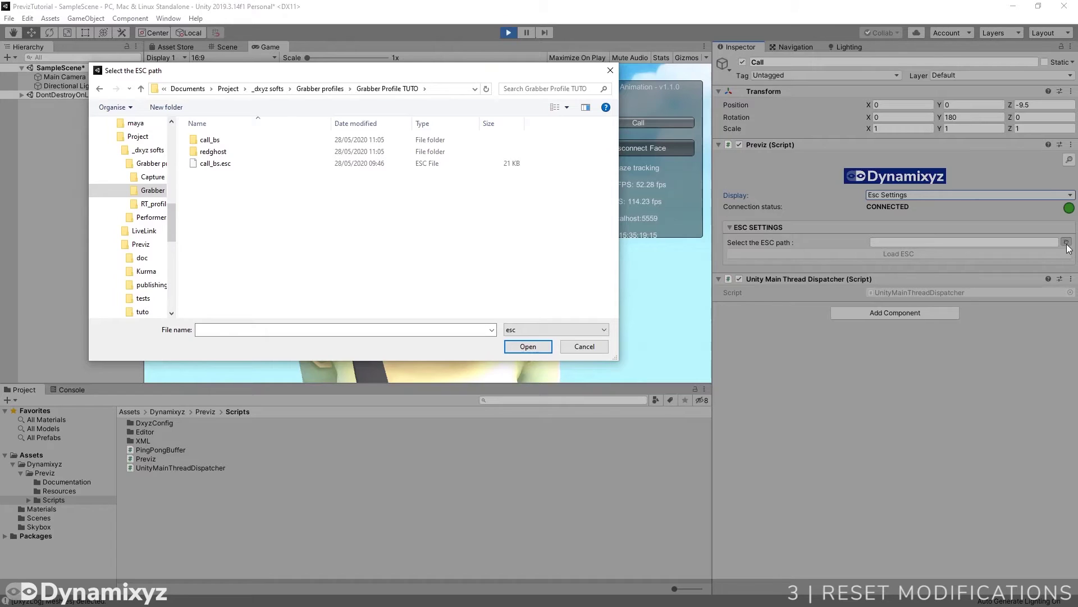
left_click(270, 165)
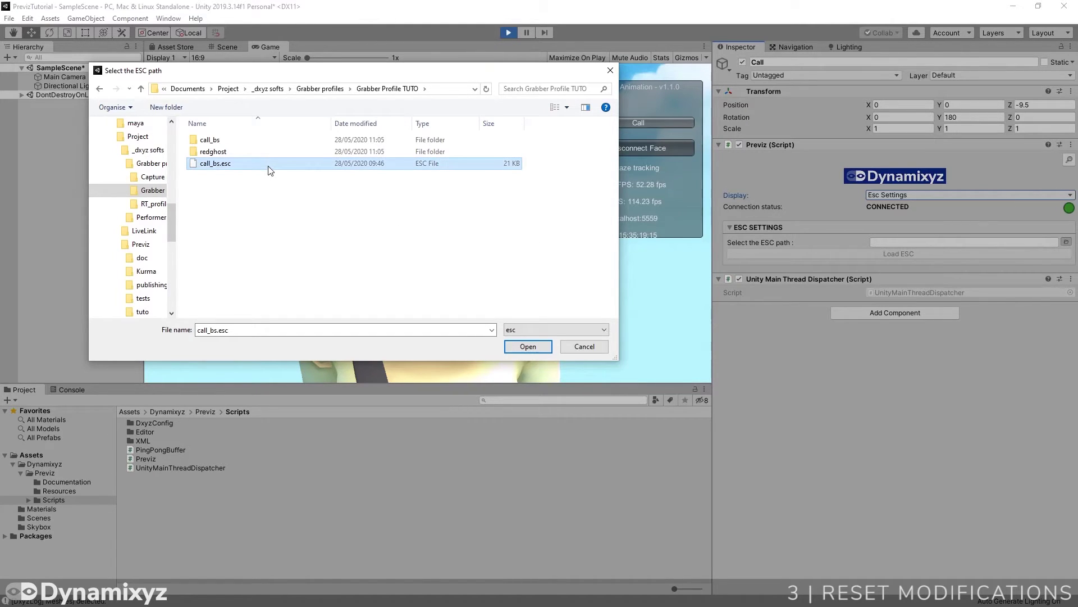
left_click(528, 347)
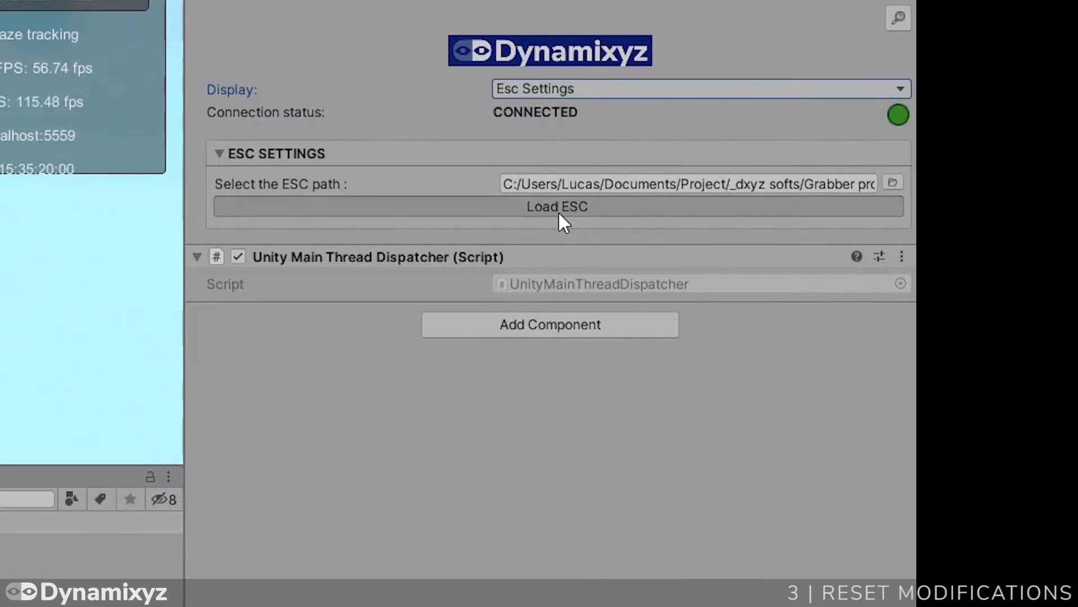
left_click(898, 255)
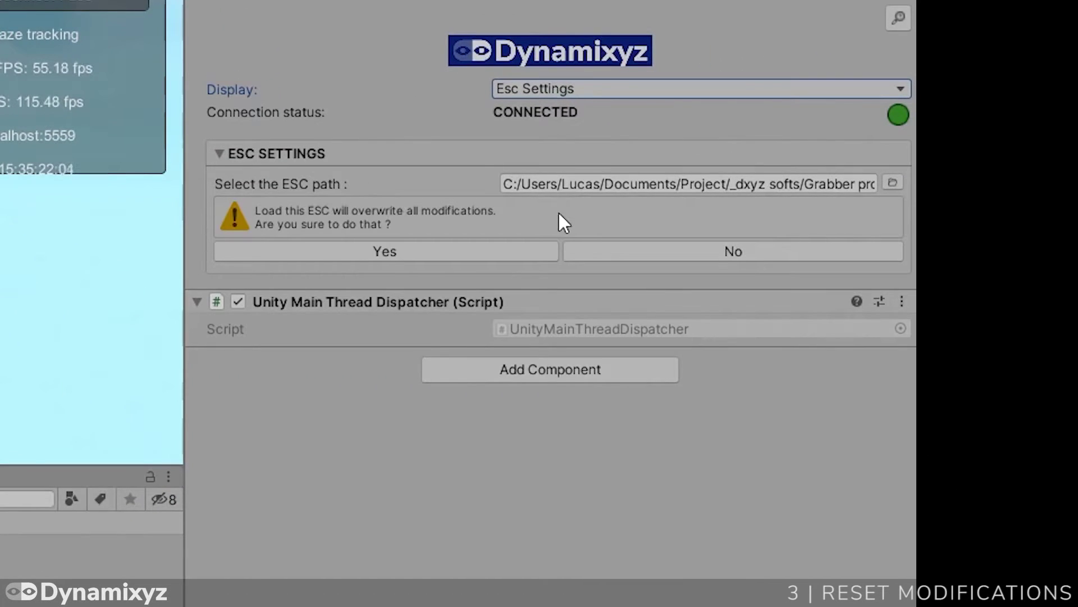
left_click(497, 252)
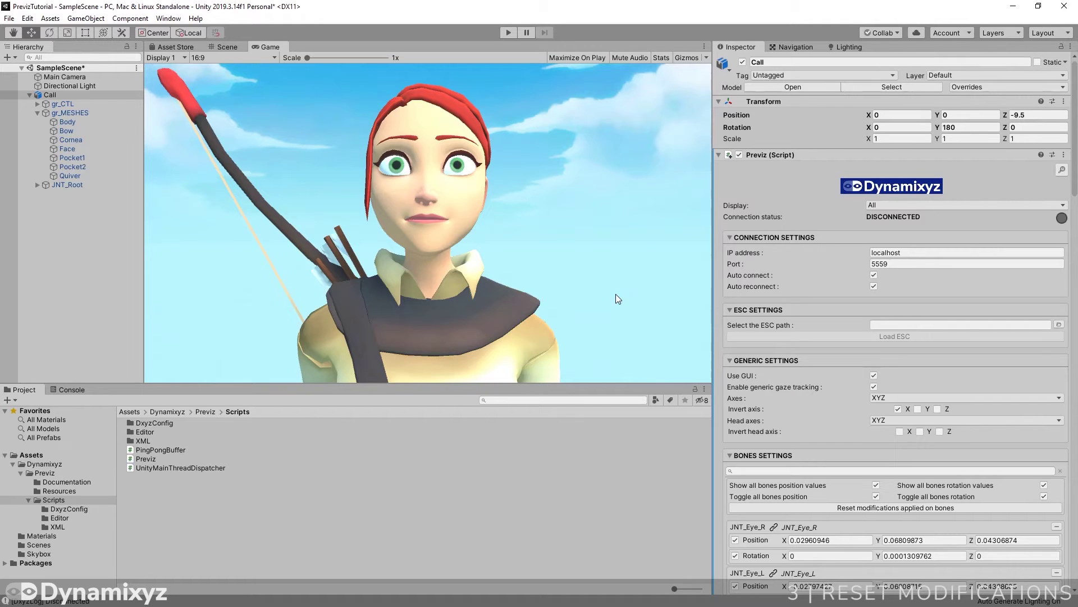
- Remove the Previz component from Call and open CallConfig in the DxyzConfig folder
left_click(1063, 154)
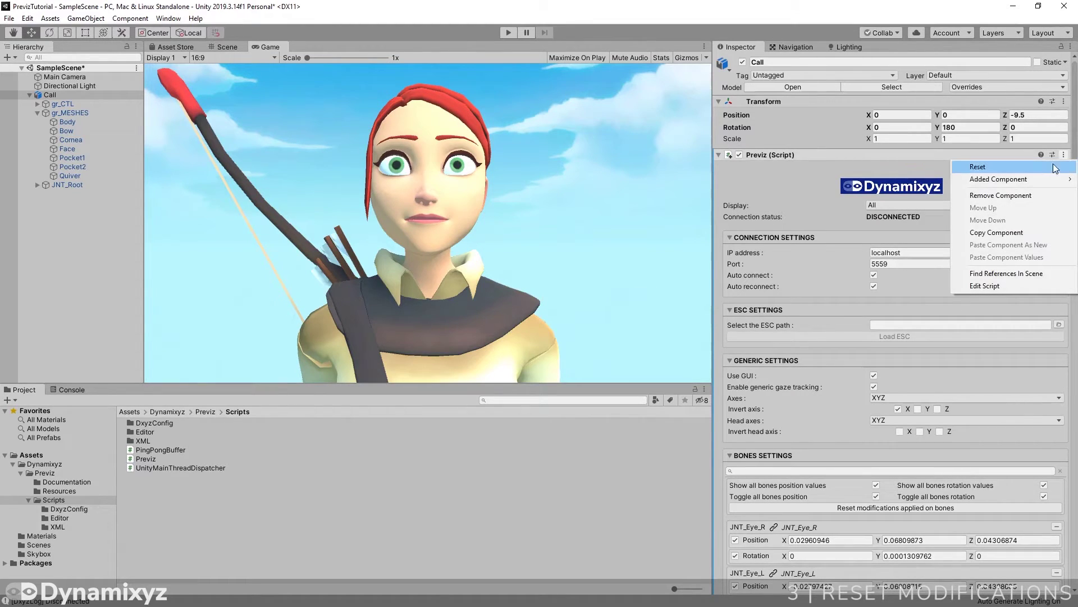
left_click(1019, 195)
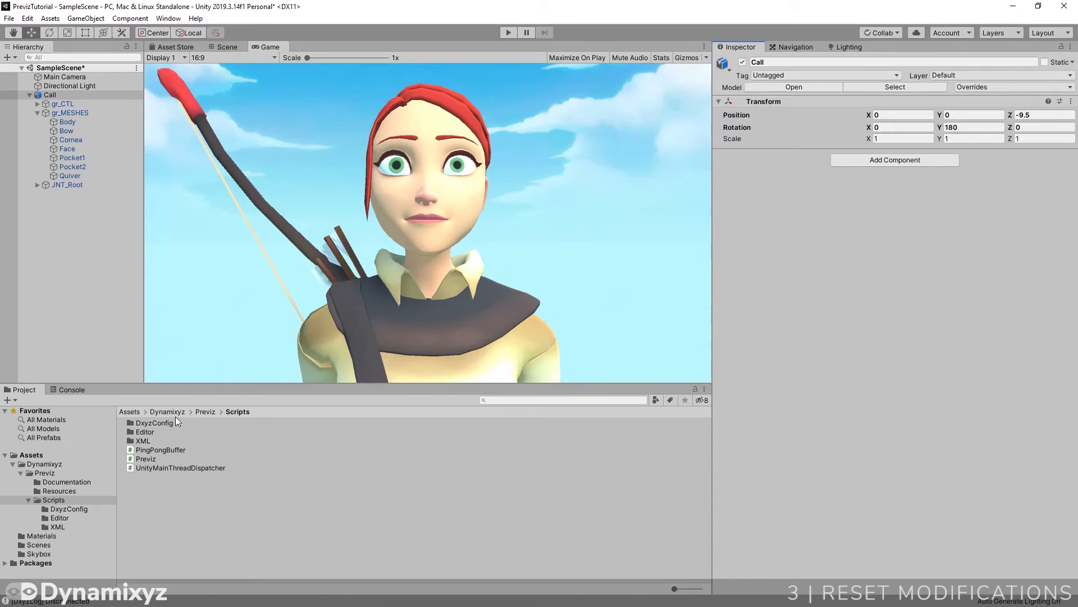
left_click(170, 424)
double_click(189, 425)
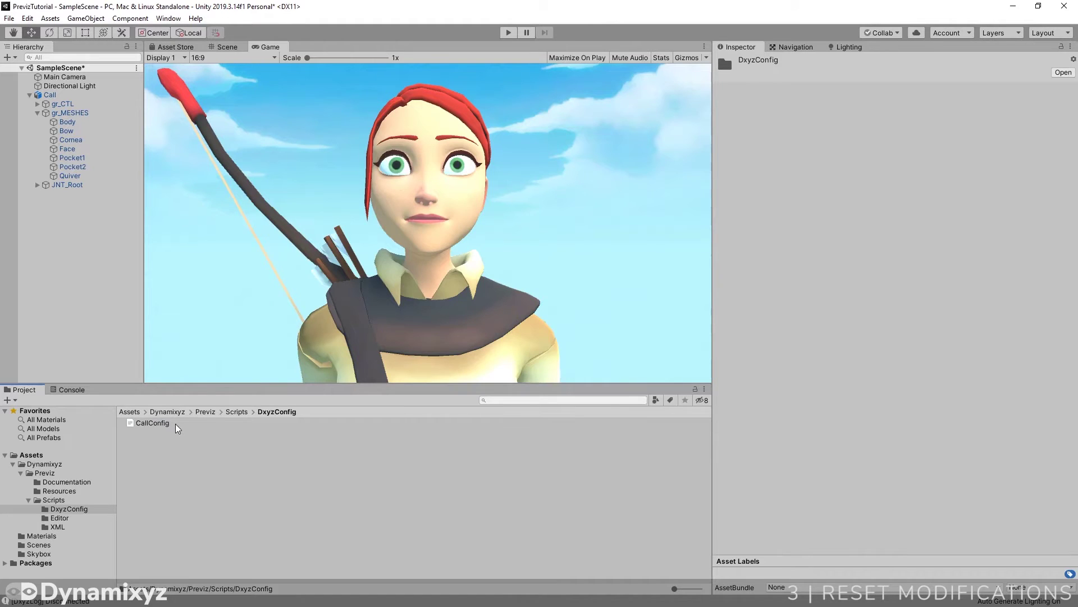
left_click(176, 423)
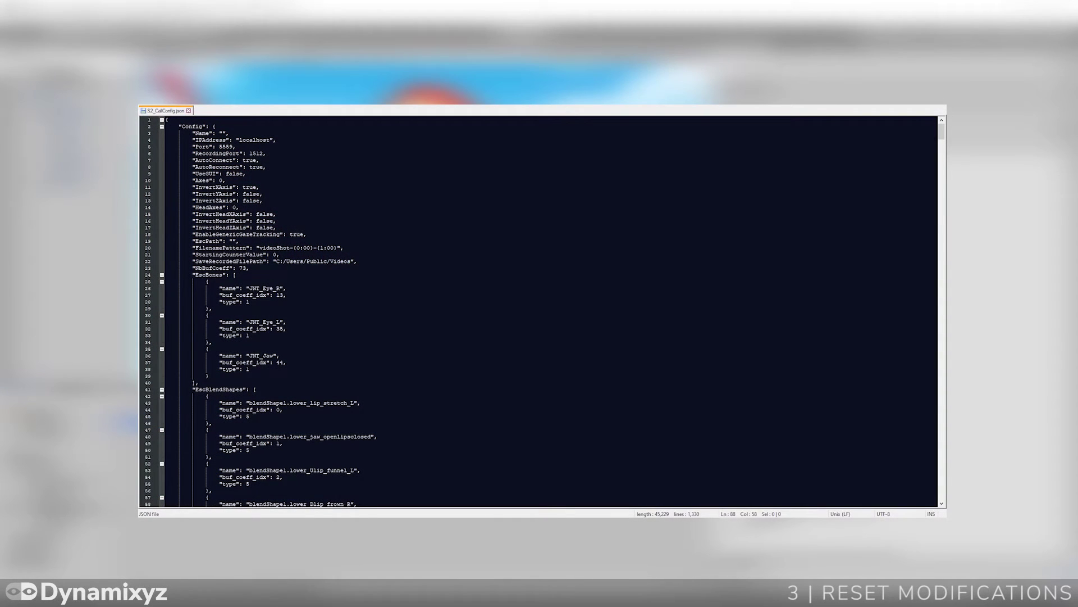
- In CallConfig.json, fold the bone blocks, set rot_modifier x to 0.3 and clear y
key("alt+3")
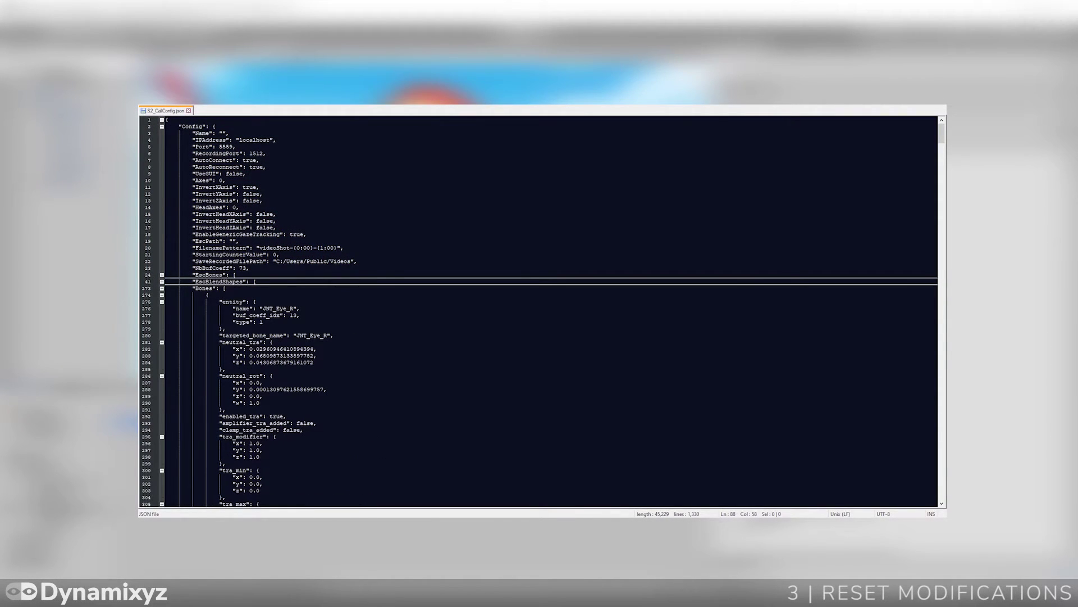
scroll(539, 311, "down", 20)
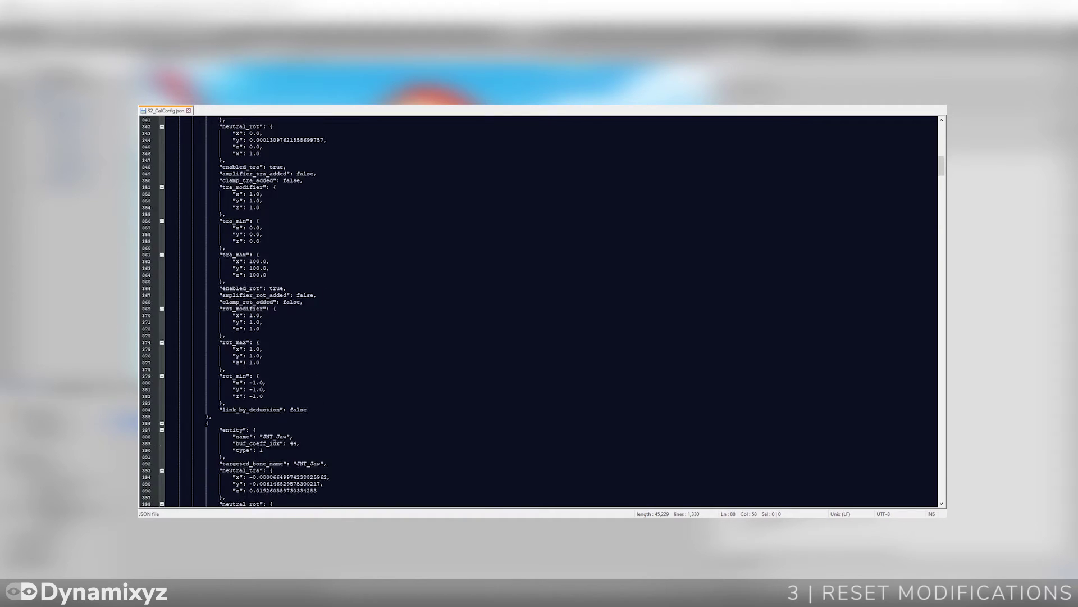
scroll(539, 312, "down", 10)
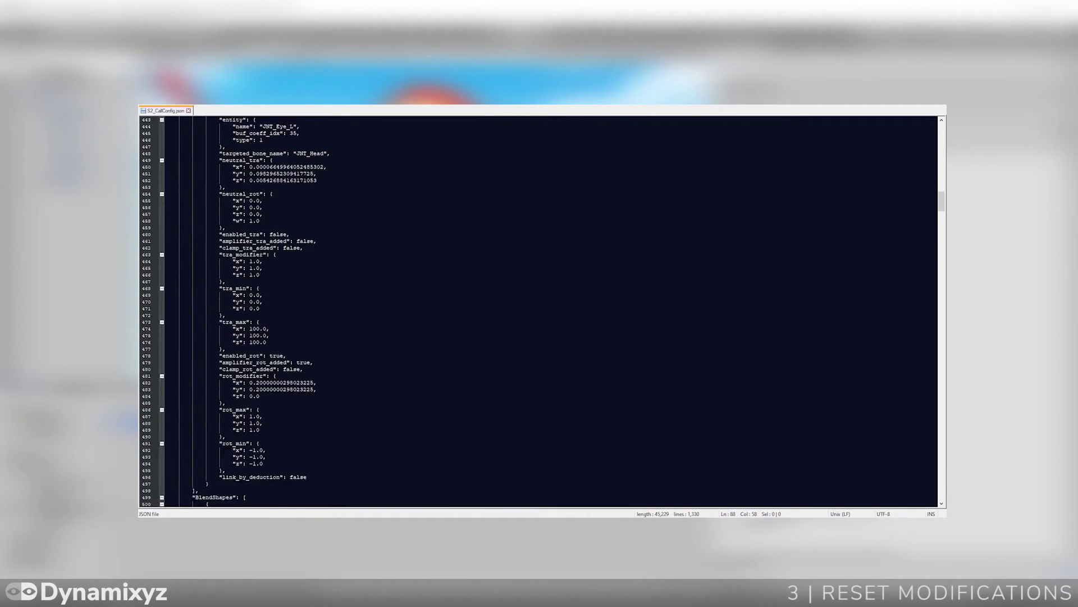
scroll(539, 311, "down", 1)
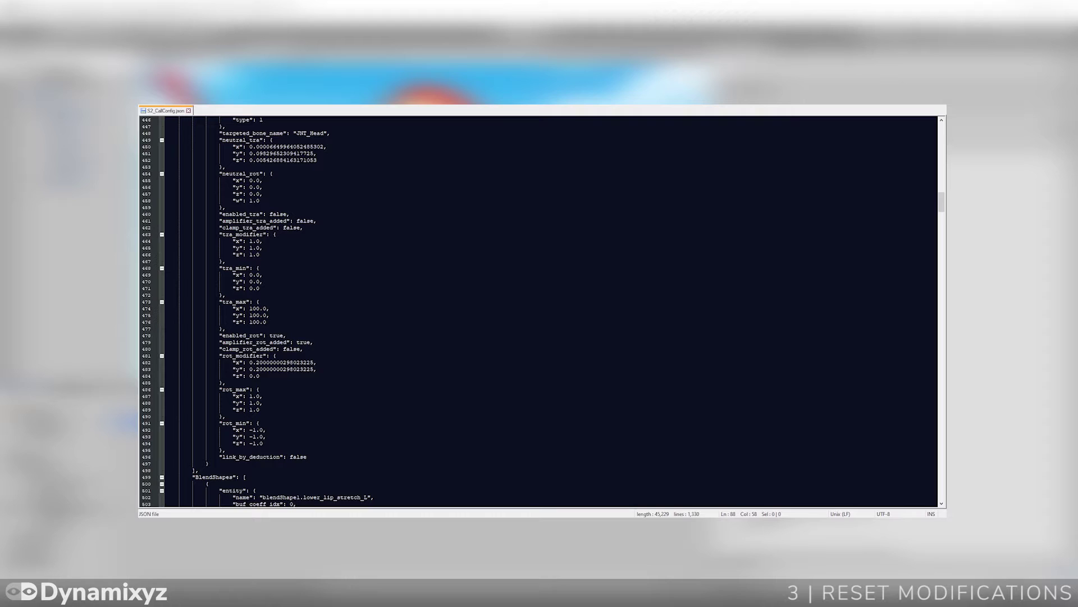
double_click(285, 363)
type("3,")
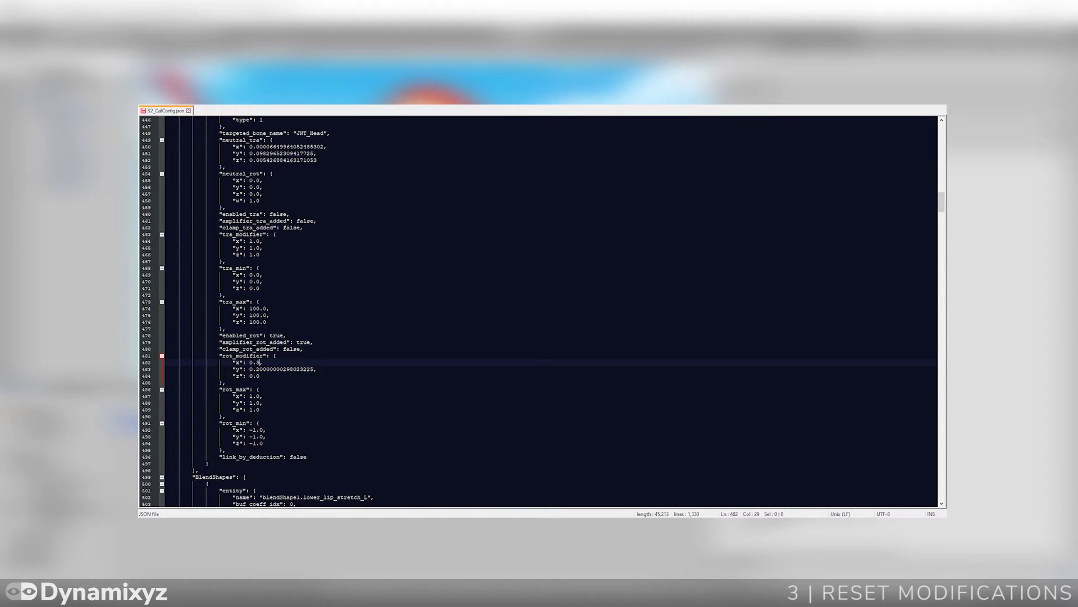
double_click(284, 369)
key("Delete")
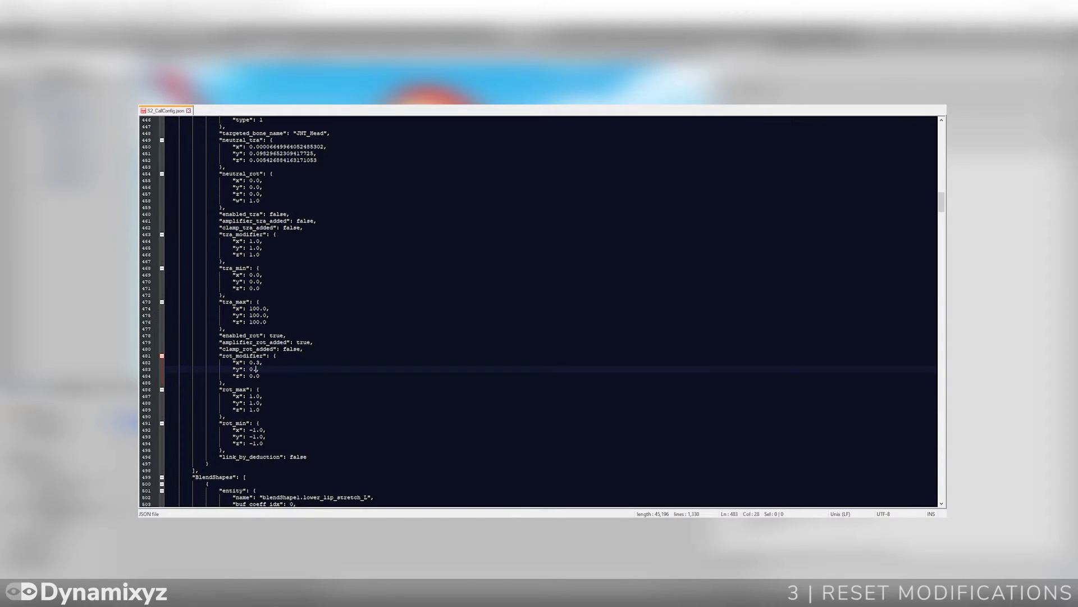
- Delete the CallConfig asset from the Unity project and confirm
scroll(540, 312, "up", 1)
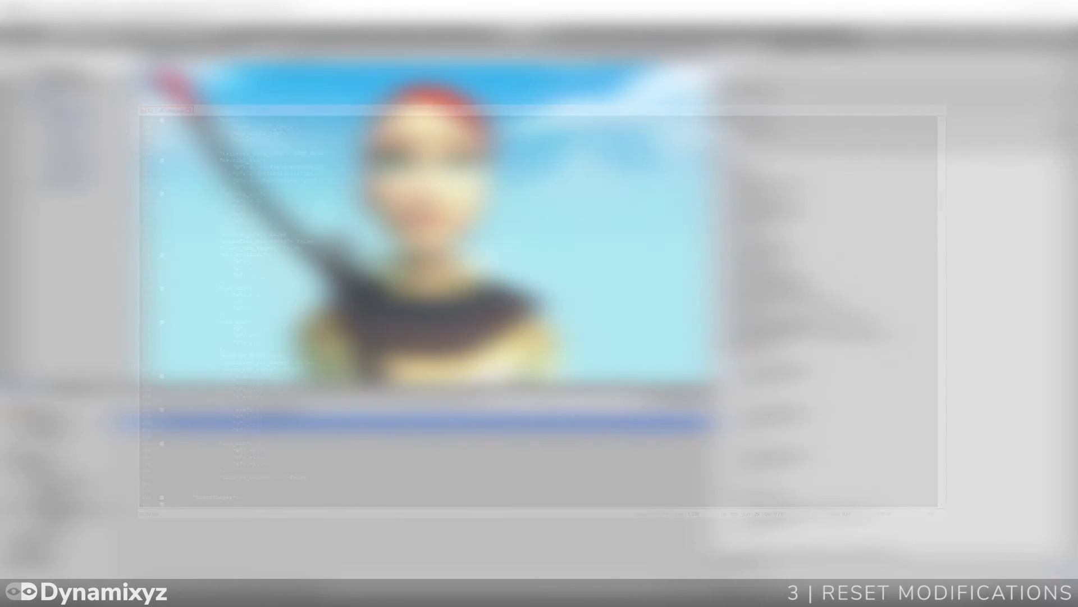
key("Delete")
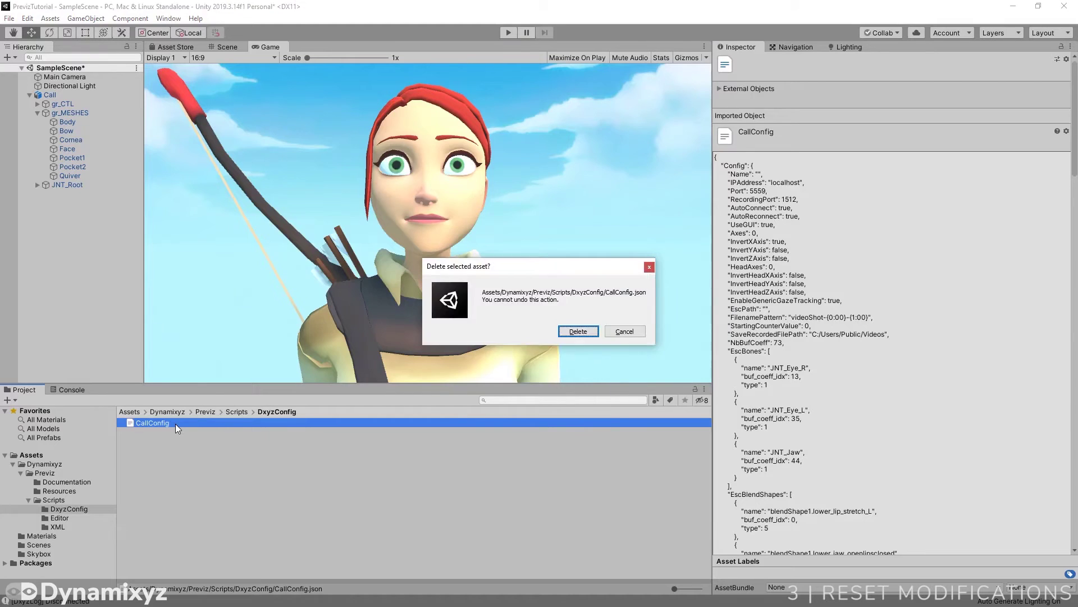
key("Return")
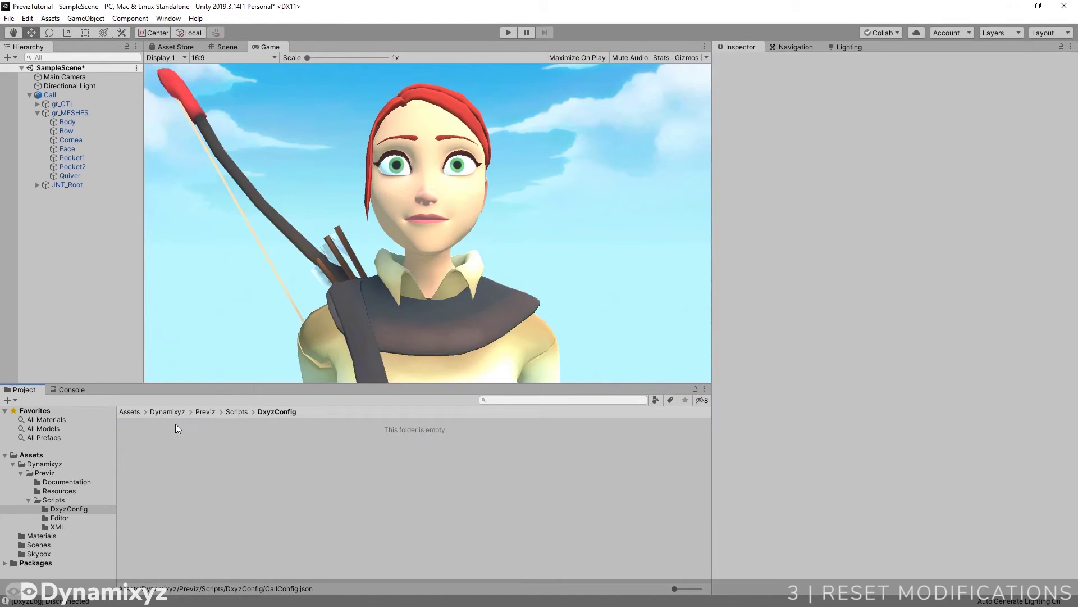
- Drag the Previz script from the Scripts folder onto the Call object
left_click(234, 411)
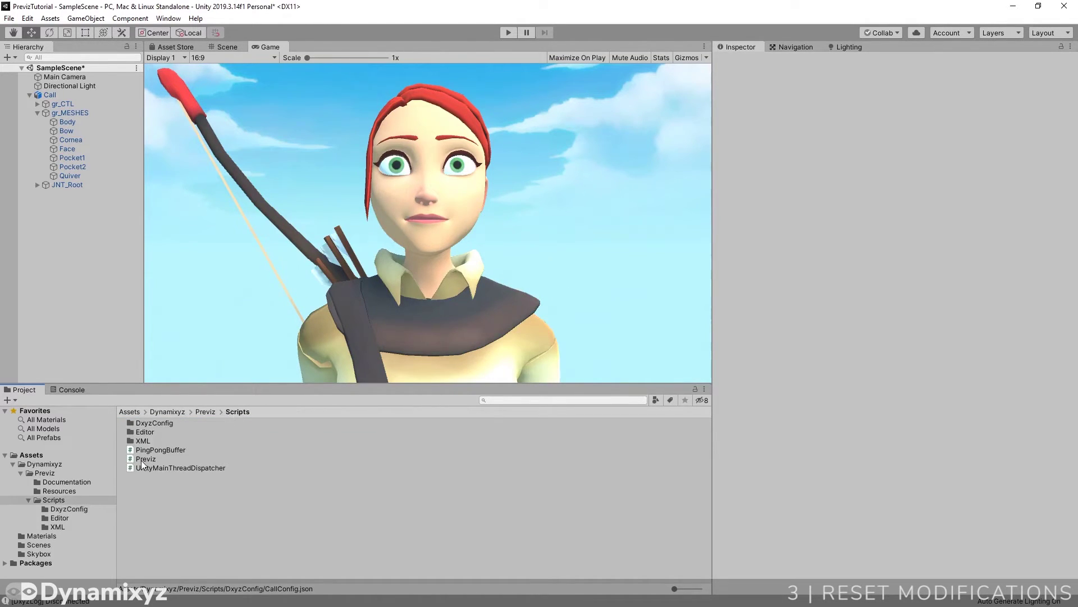
left_click_drag(145, 459, 52, 93)
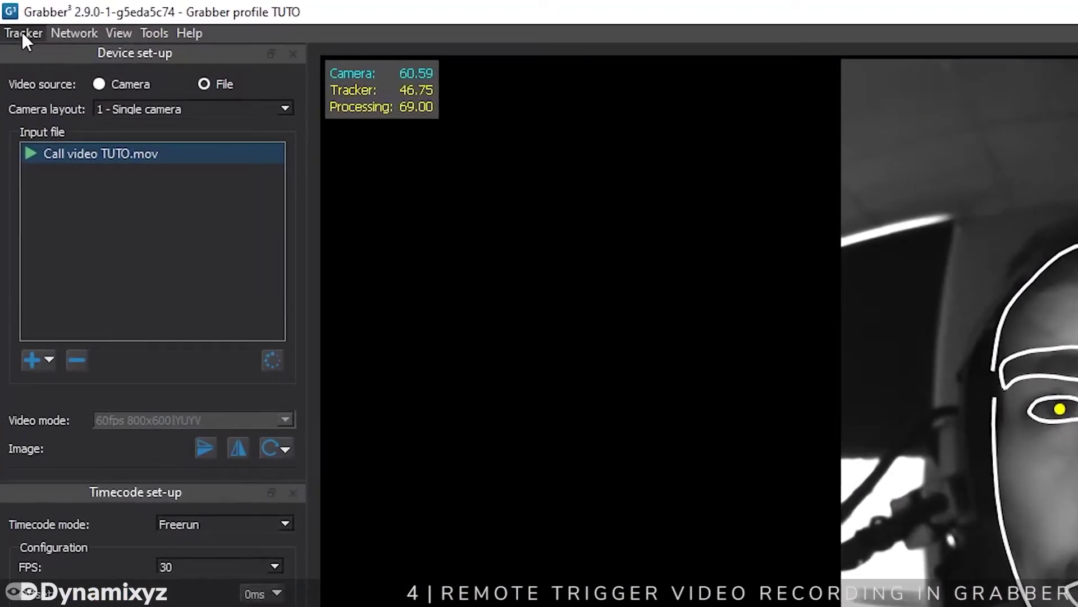
- Load the Call_rt.esc LiveInstant profile from Luxyz/Call_LI_RT_profile in Freehead mode
left_click(12, 17)
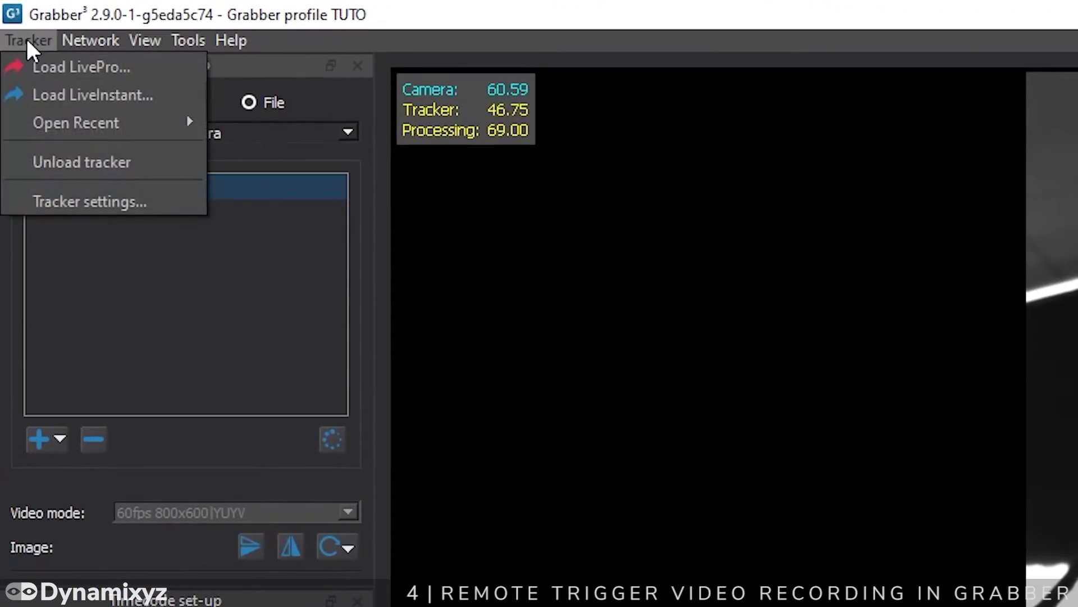
left_click(35, 96)
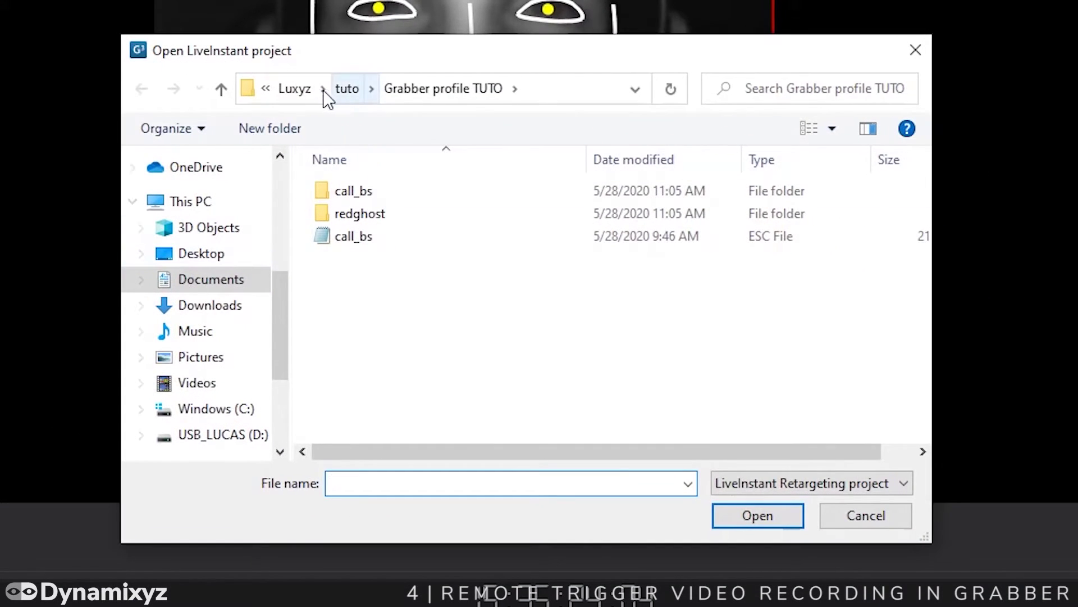
left_click(296, 88)
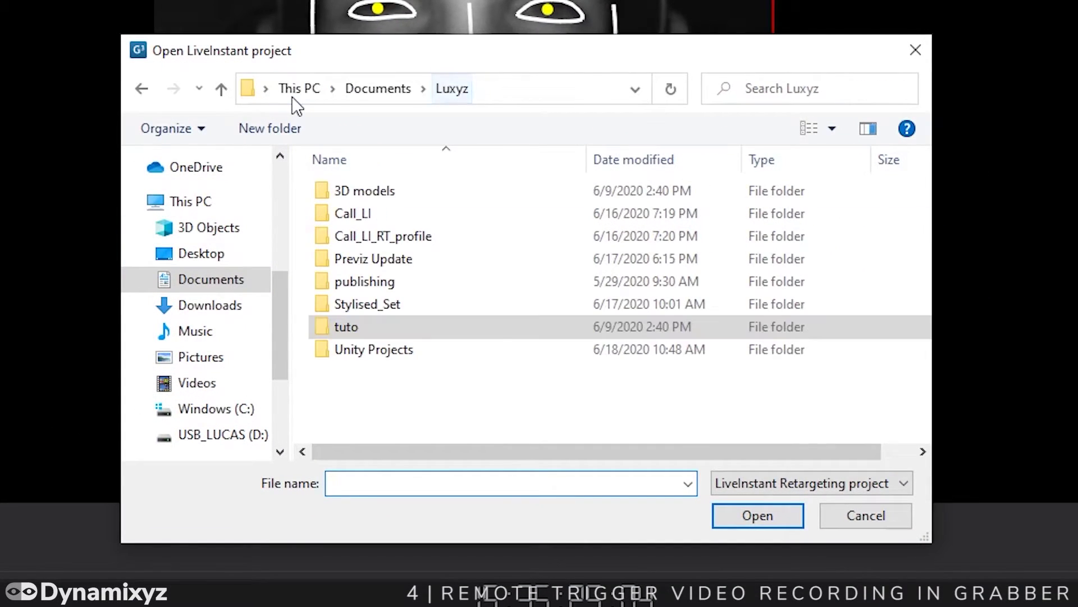
double_click(387, 233)
left_click(374, 215)
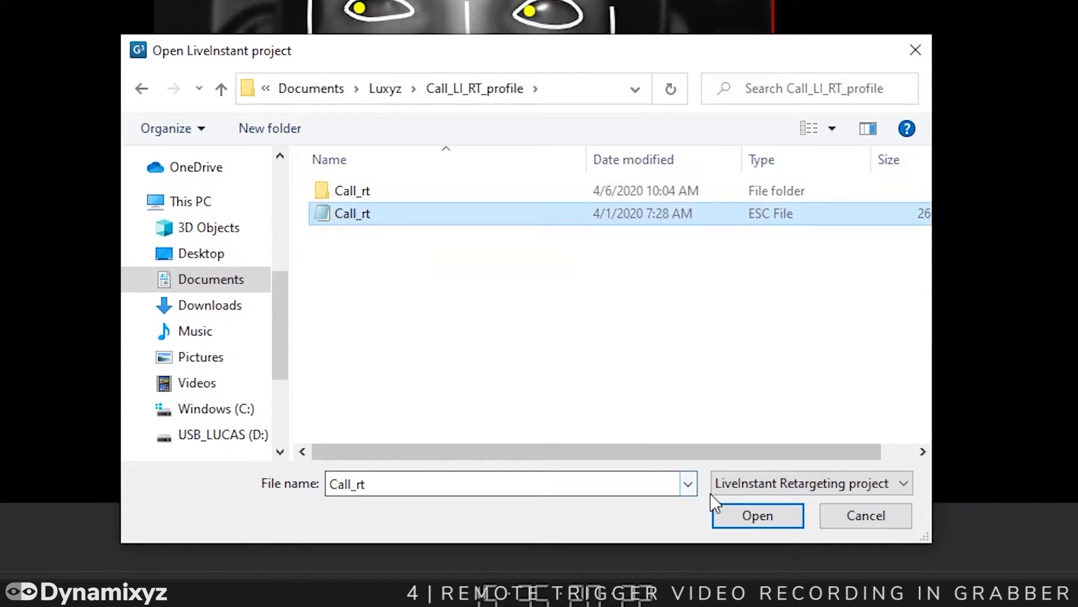
left_click(738, 509)
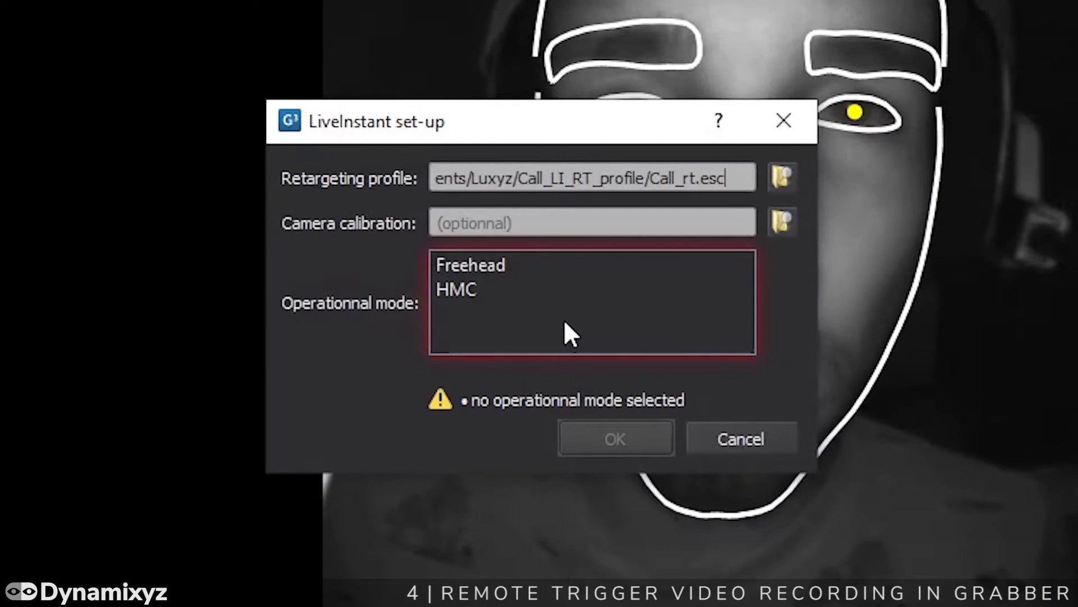
left_click(535, 267)
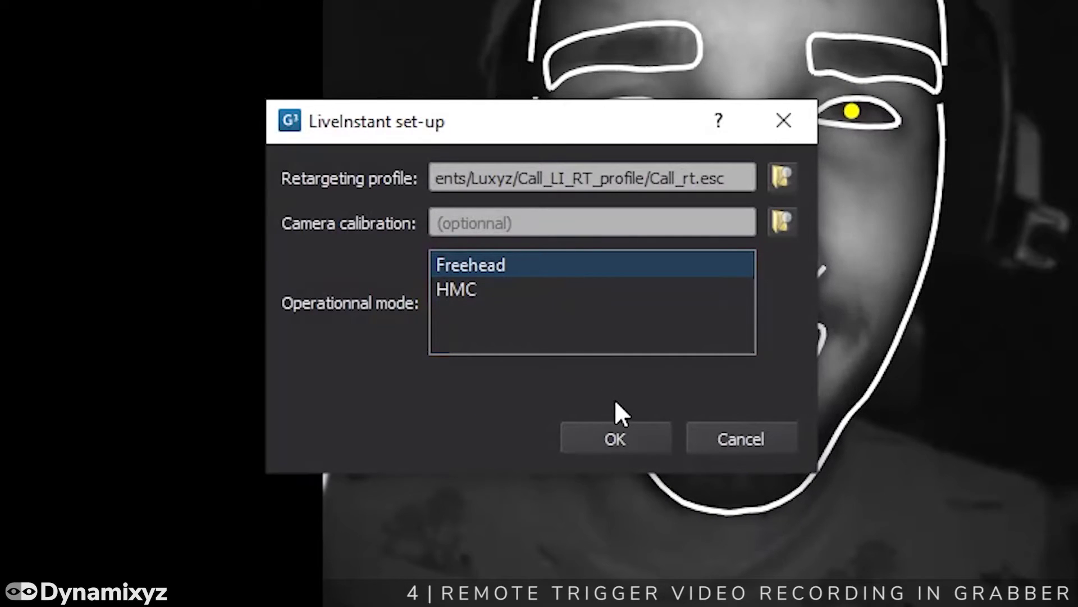
left_click(646, 440)
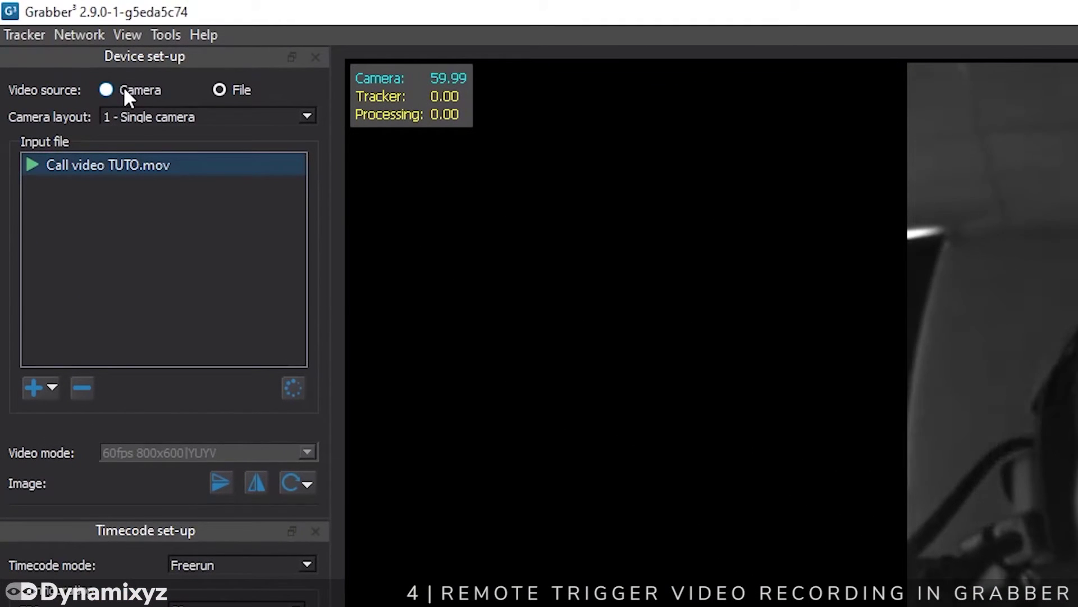
- Set the video source to Camera using the HD Webcam device
left_click(124, 90)
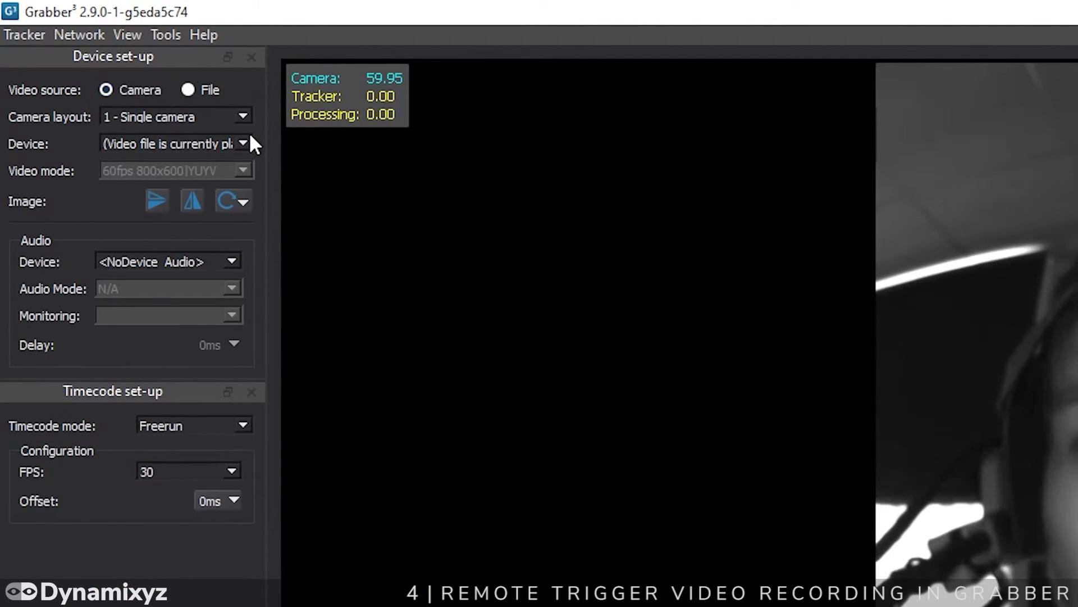
left_click(243, 144)
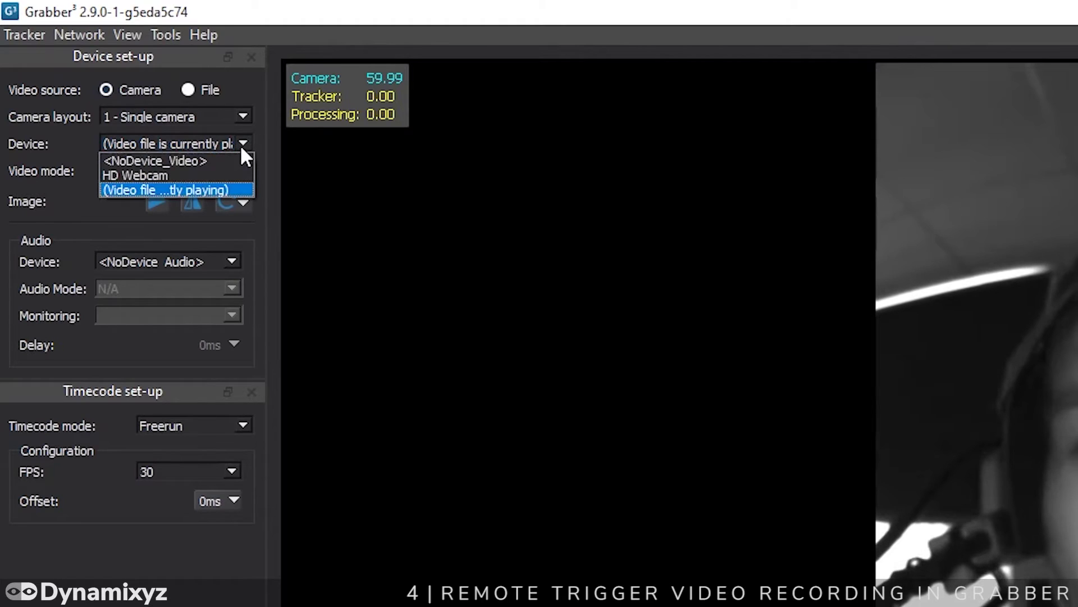
left_click(205, 175)
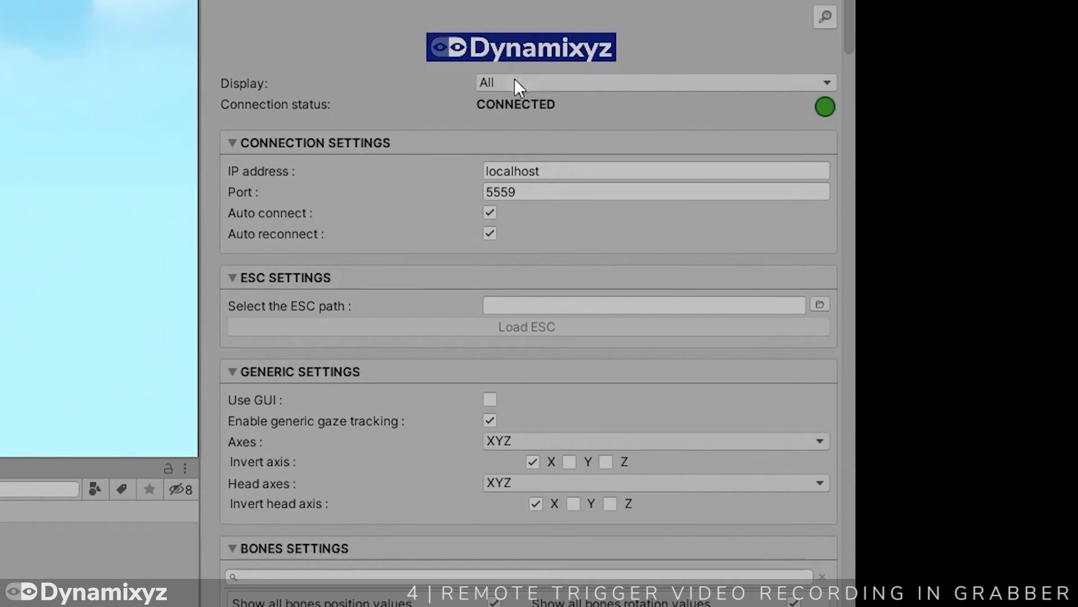
- Set the Previz component's Display dropdown to Recording Settings only
left_click(515, 83)
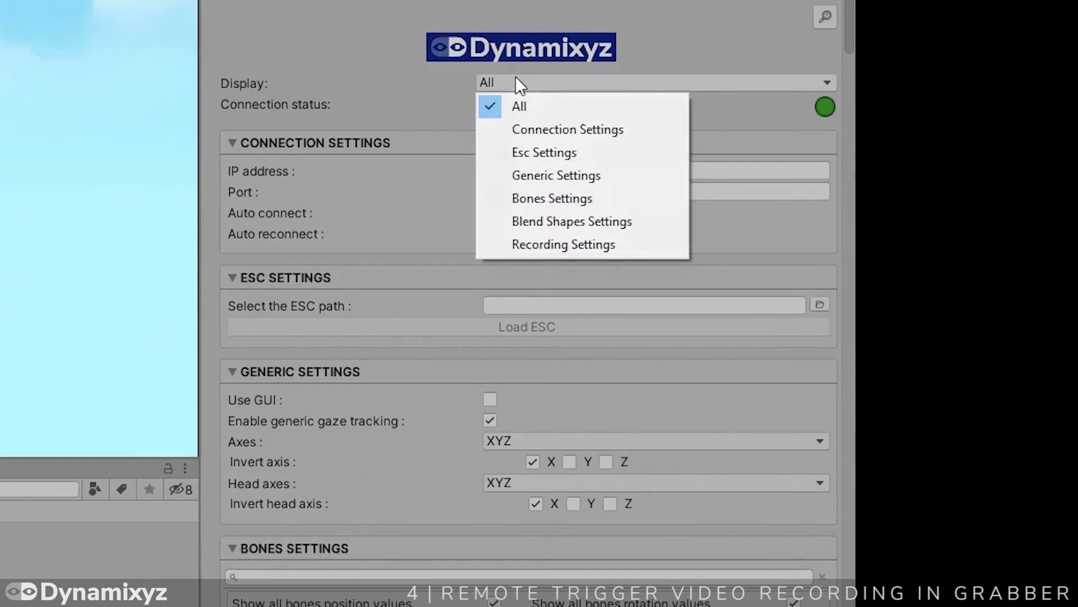
left_click(564, 235)
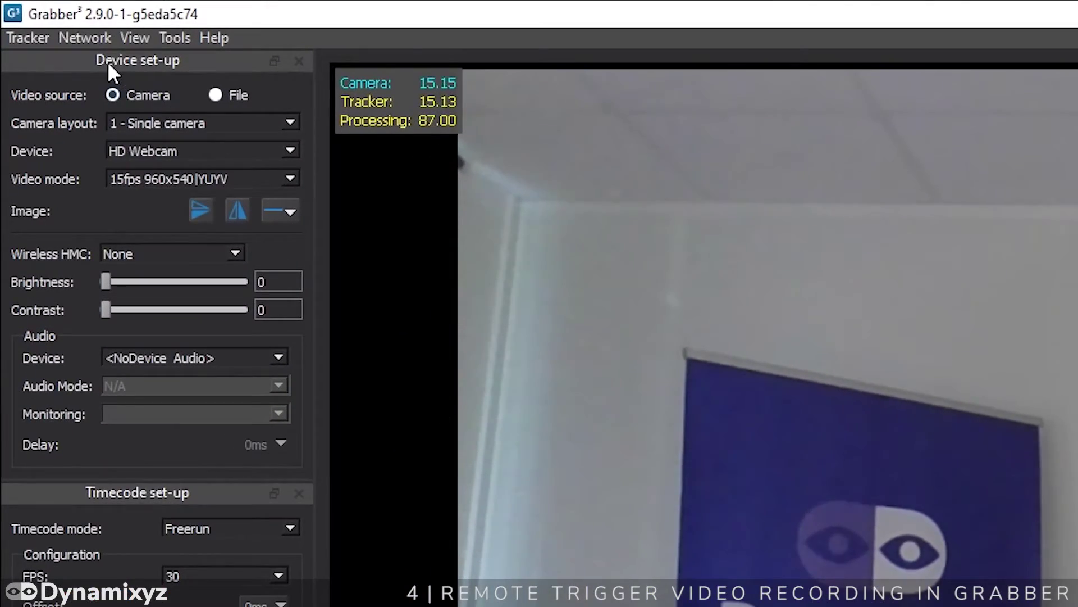
- Enable Grabber's Previz plugins network trigger on listening port 1512 and accept the settings
left_click(87, 45)
left_click(138, 60)
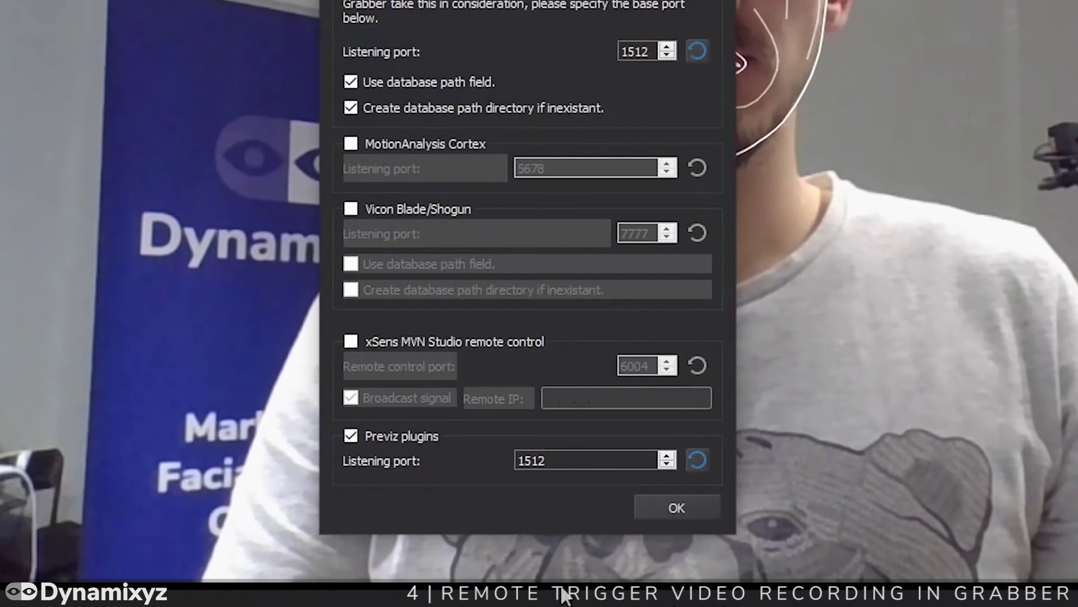
left_click(688, 515)
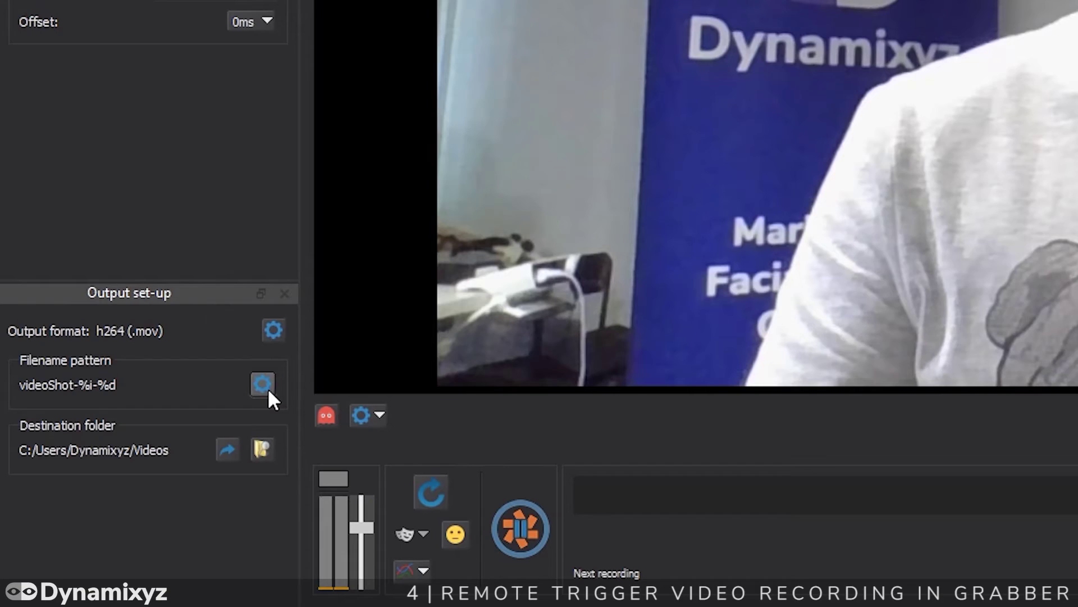
- Replace Grabber's videoShot-%i-%d filename pattern with %f
left_click(262, 384)
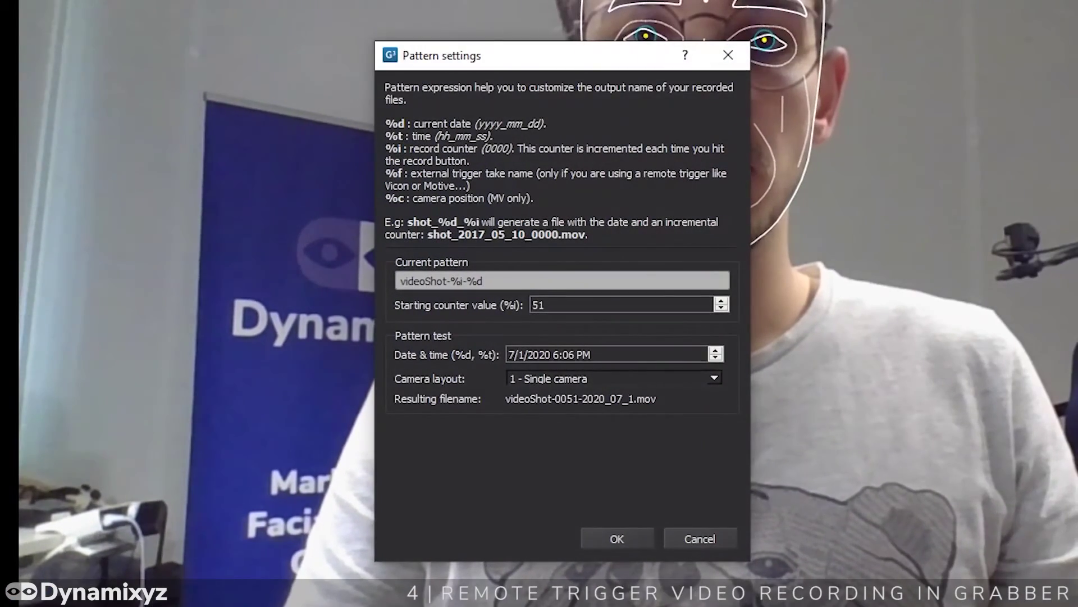
key("BackSpace")
key("BackSpace")
key("BackSpace")
key("BackSpace")
key("BackSpace")
key("BackSpace")
key("BackSpace")
key("BackSpace")
key("BackSpace")
key("BackSpace")
key("BackSpace")
key("BackSpace")
key("BackSpace")
key("BackSpace")
key("BackSpace")
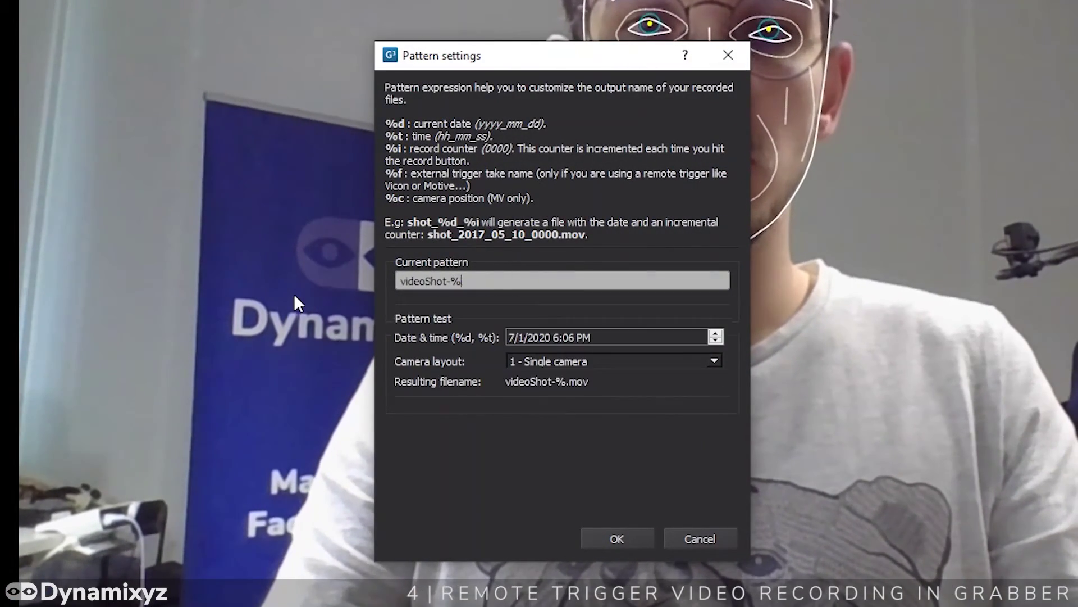
type("%")
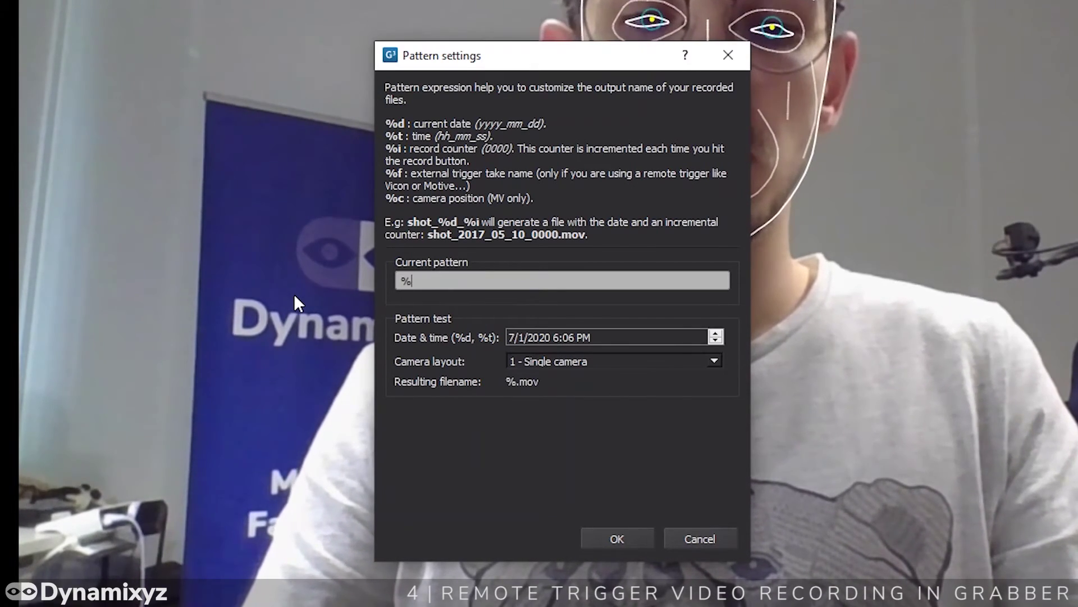
type("f")
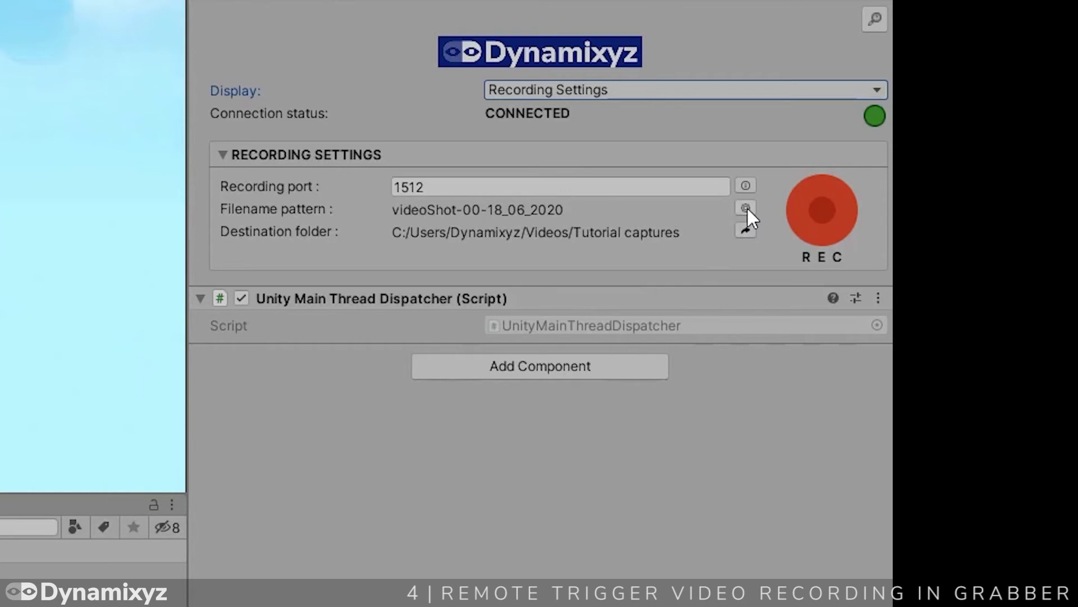
- In Unity's filename pattern editor, change 'videoShot' to 'videoTuto' in the current pattern
left_click(747, 209)
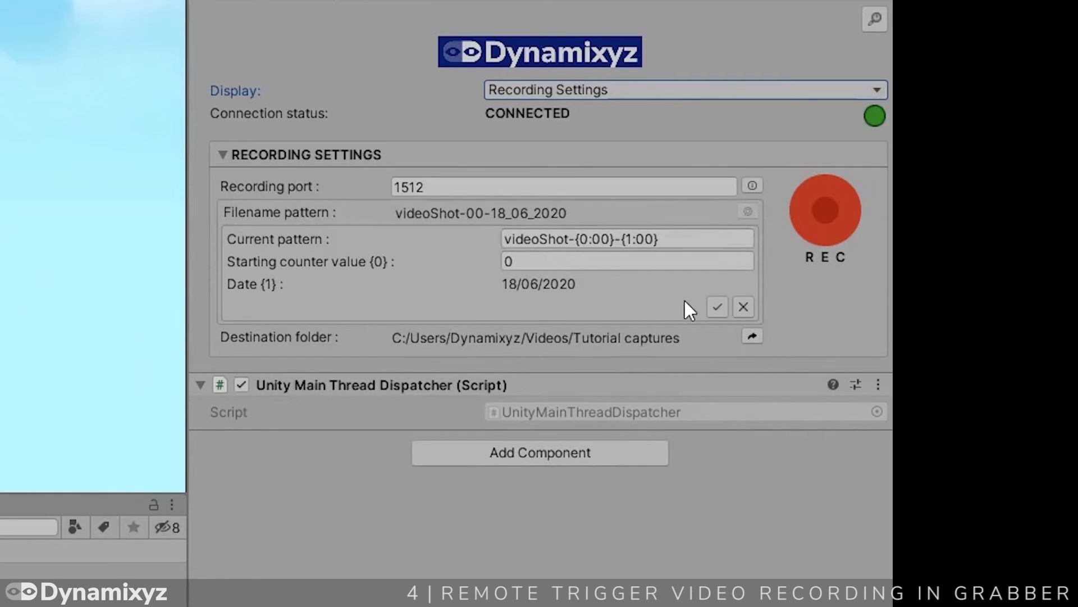
left_click(565, 237)
left_click(566, 236)
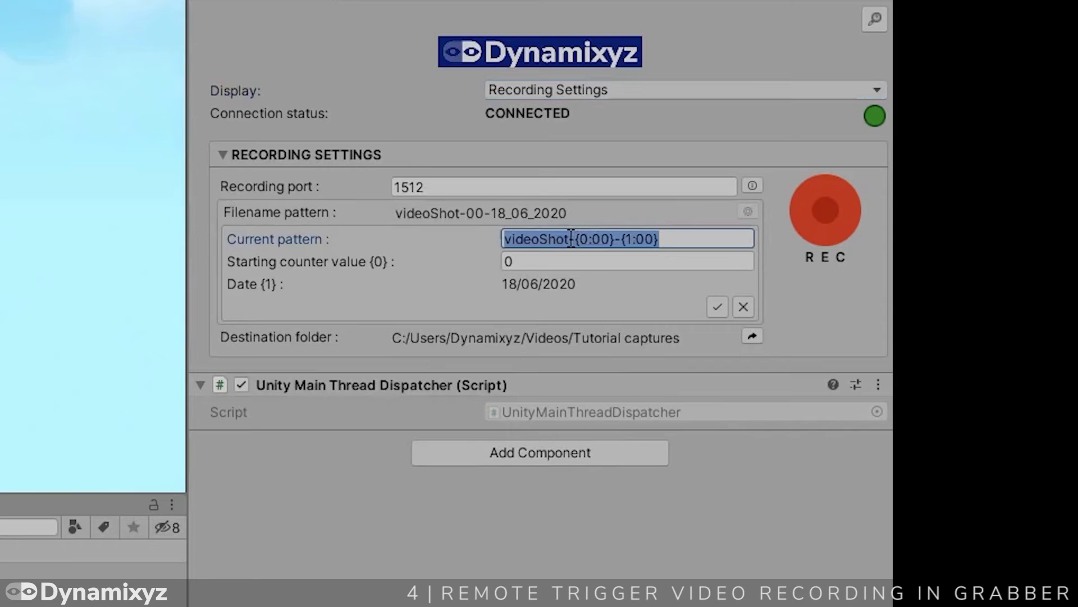
key("Home")
key("Right")
key("Right")
key("Right")
key("Right")
key("Right")
key("Right")
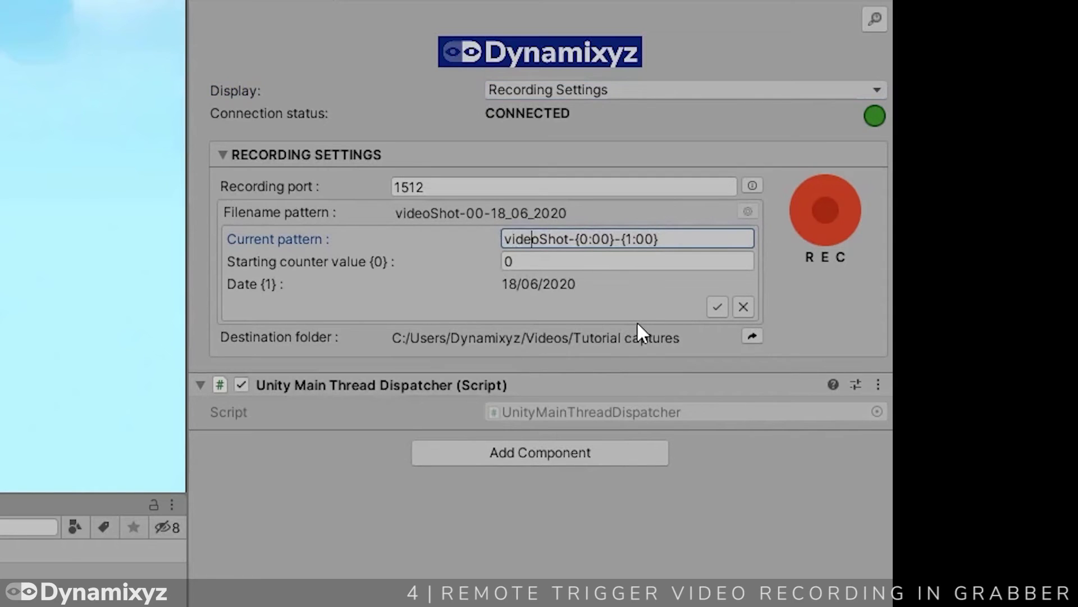
key("Left")
key("Delete")
key("Delete")
key("Delete")
key("Delete")
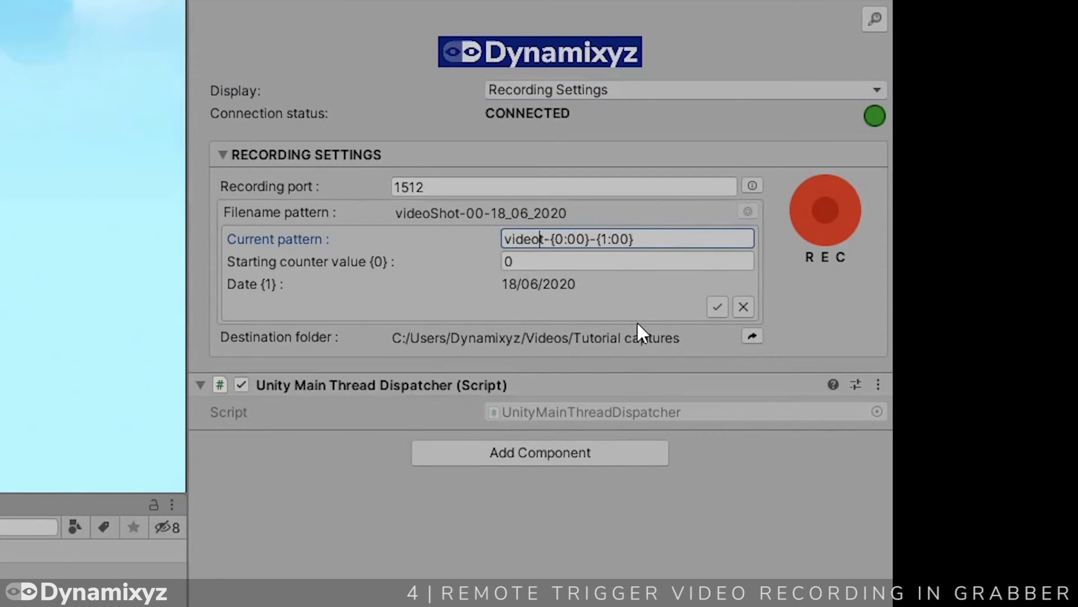
type("Tuto")
- Remove the -{1:00} date placeholder and confirm the videoTuto-{0:00} pattern
key("Right")
key("Right")
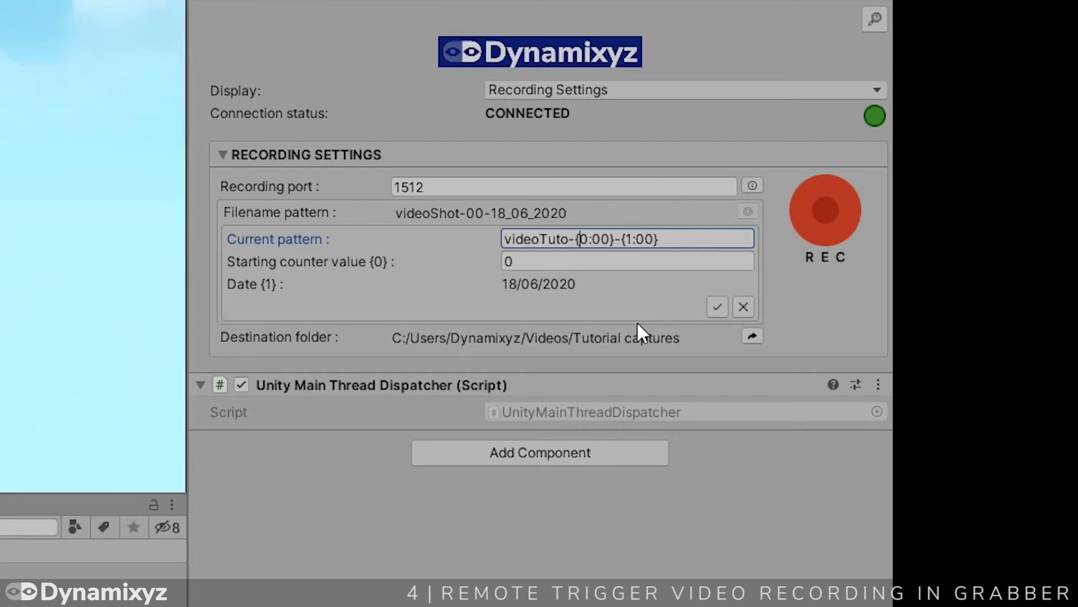
key("Right")
key("Right")
key("Right")
key("Right")
key("Right")
key("shift+Right")
key("shift+Right")
key("shift+Right")
key("shift+Right")
key("shift+Right")
key("shift+Right")
key("shift+Right")
key("Delete")
left_click(718, 306)
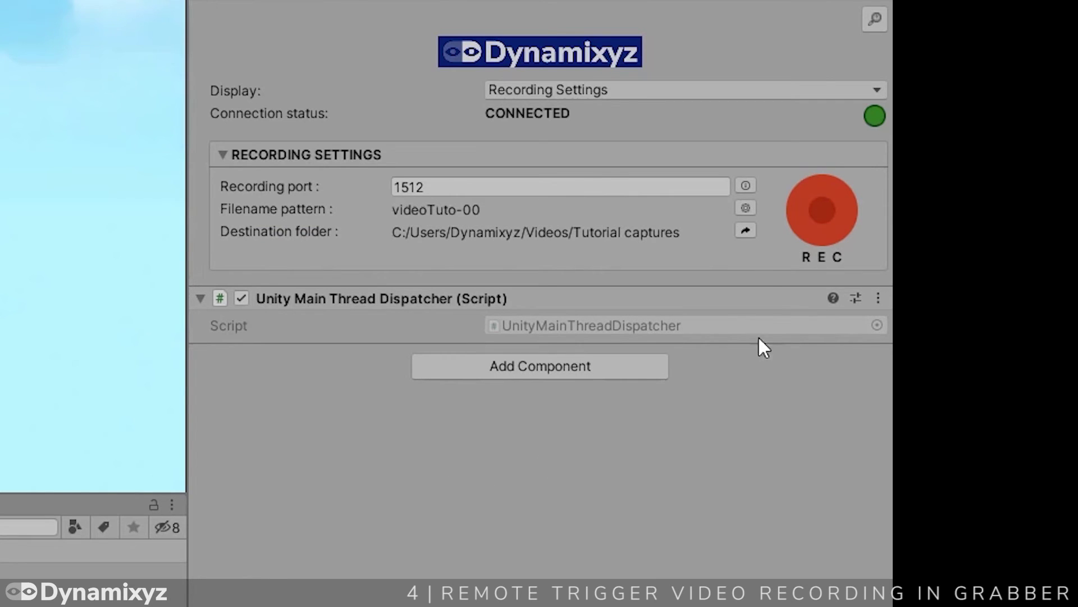
- Keep Tutorial captures as the destination folder, then record and stop one REC take
left_click(748, 231)
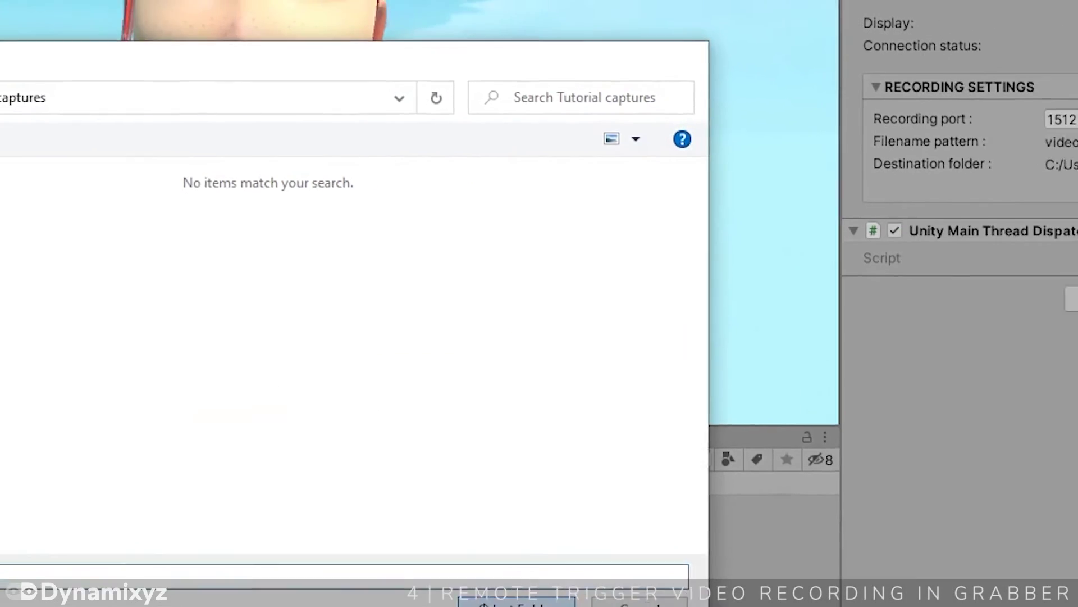
left_click(516, 601)
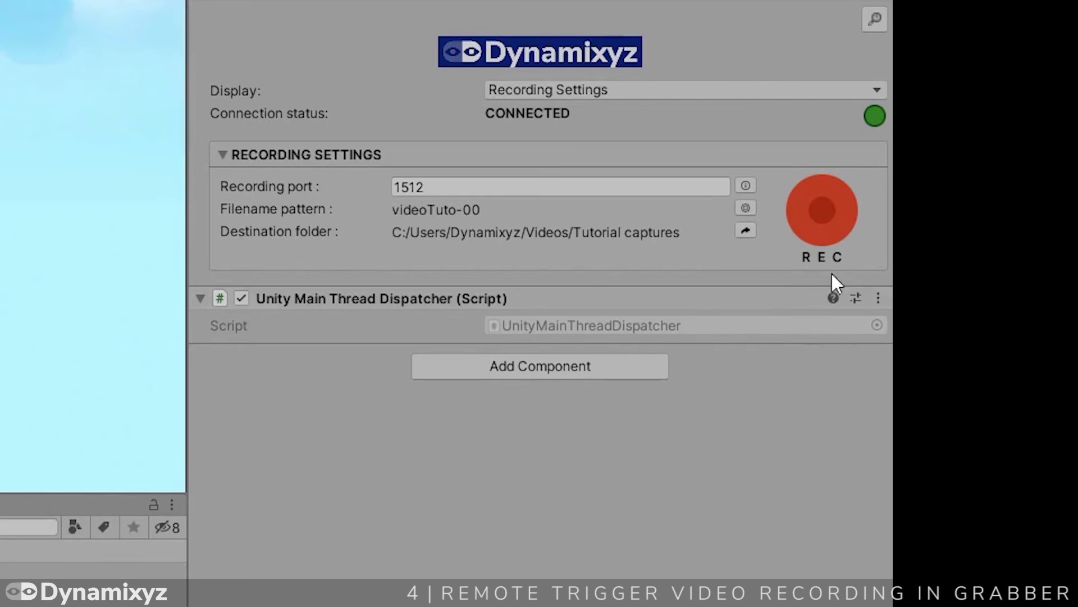
left_click(835, 231)
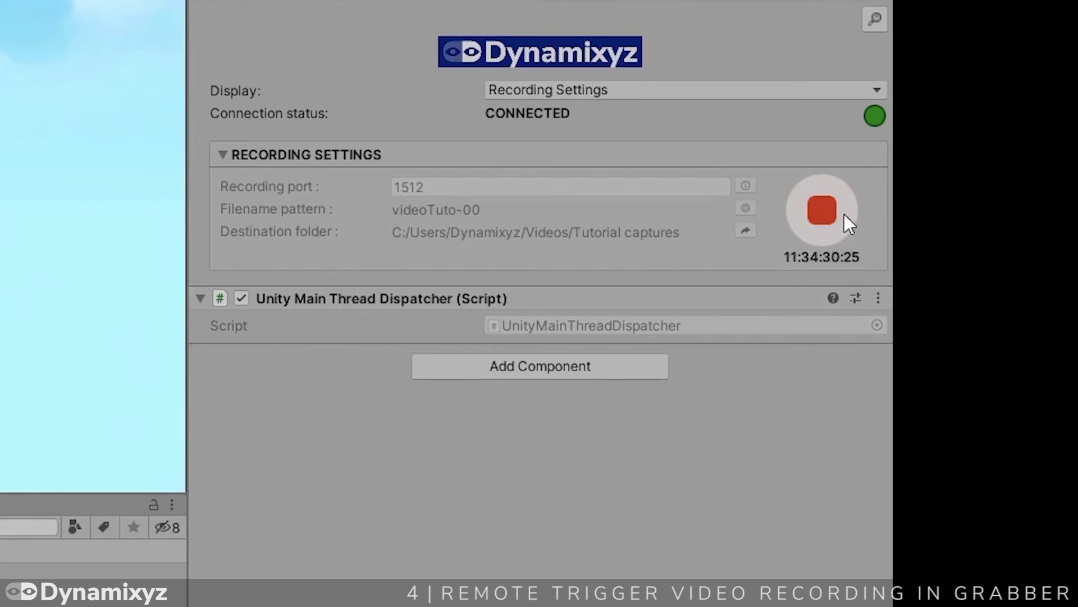
left_click(965, 240)
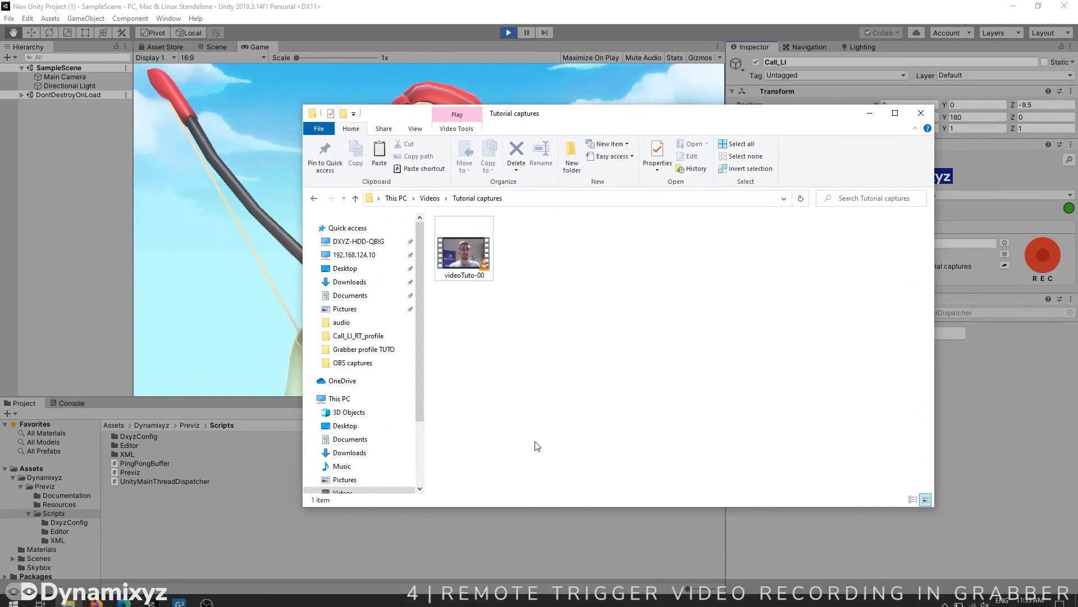
- Select the videoTuto-00 clip in the Tutorial captures folder
left_click(396, 265)
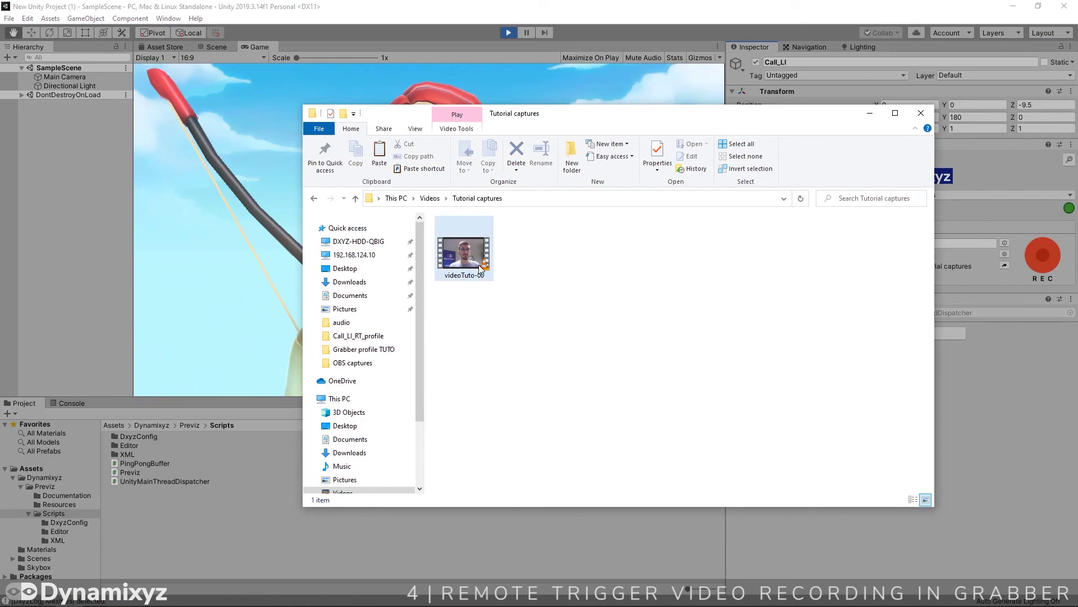